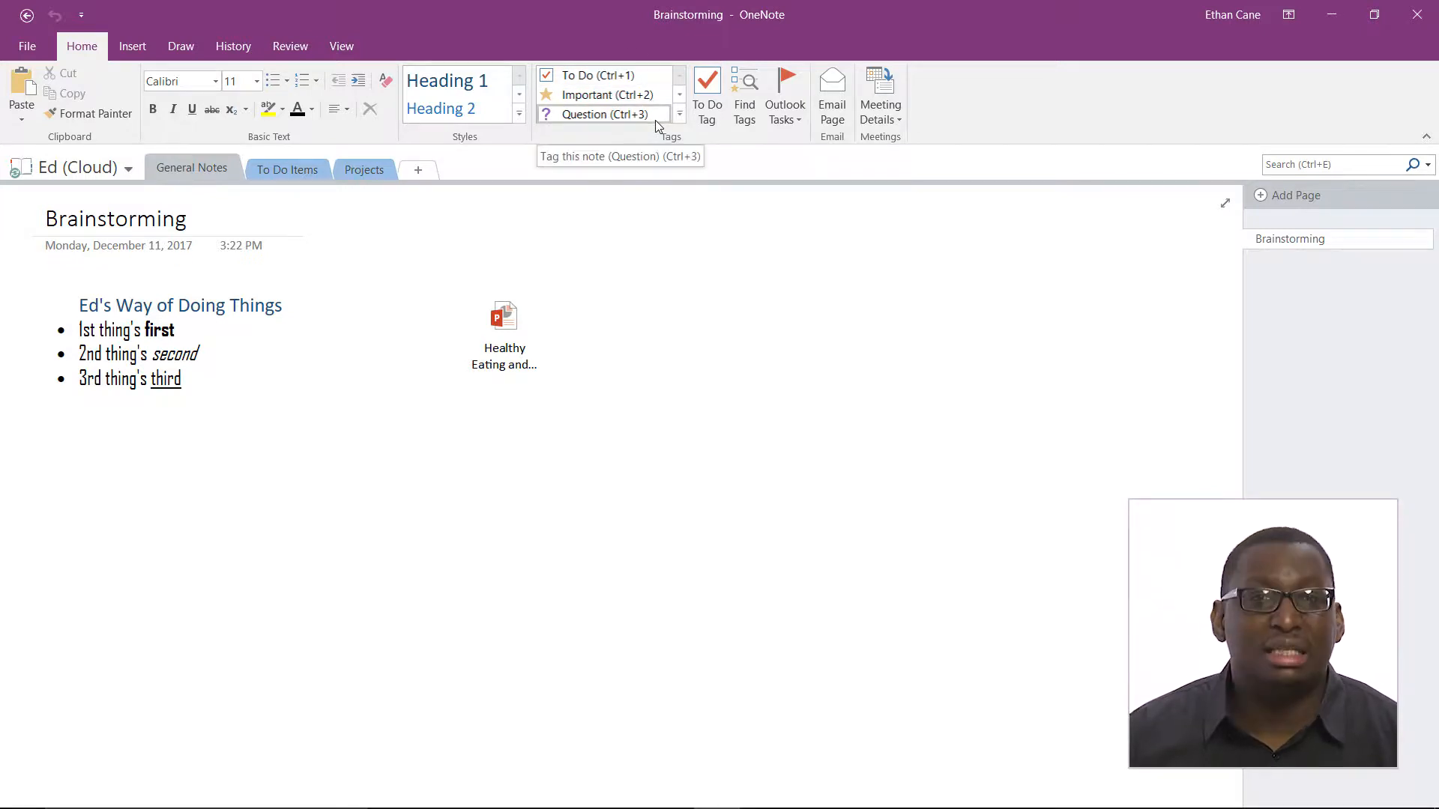
{"action": "left_click", "coordinate": [680, 114]}
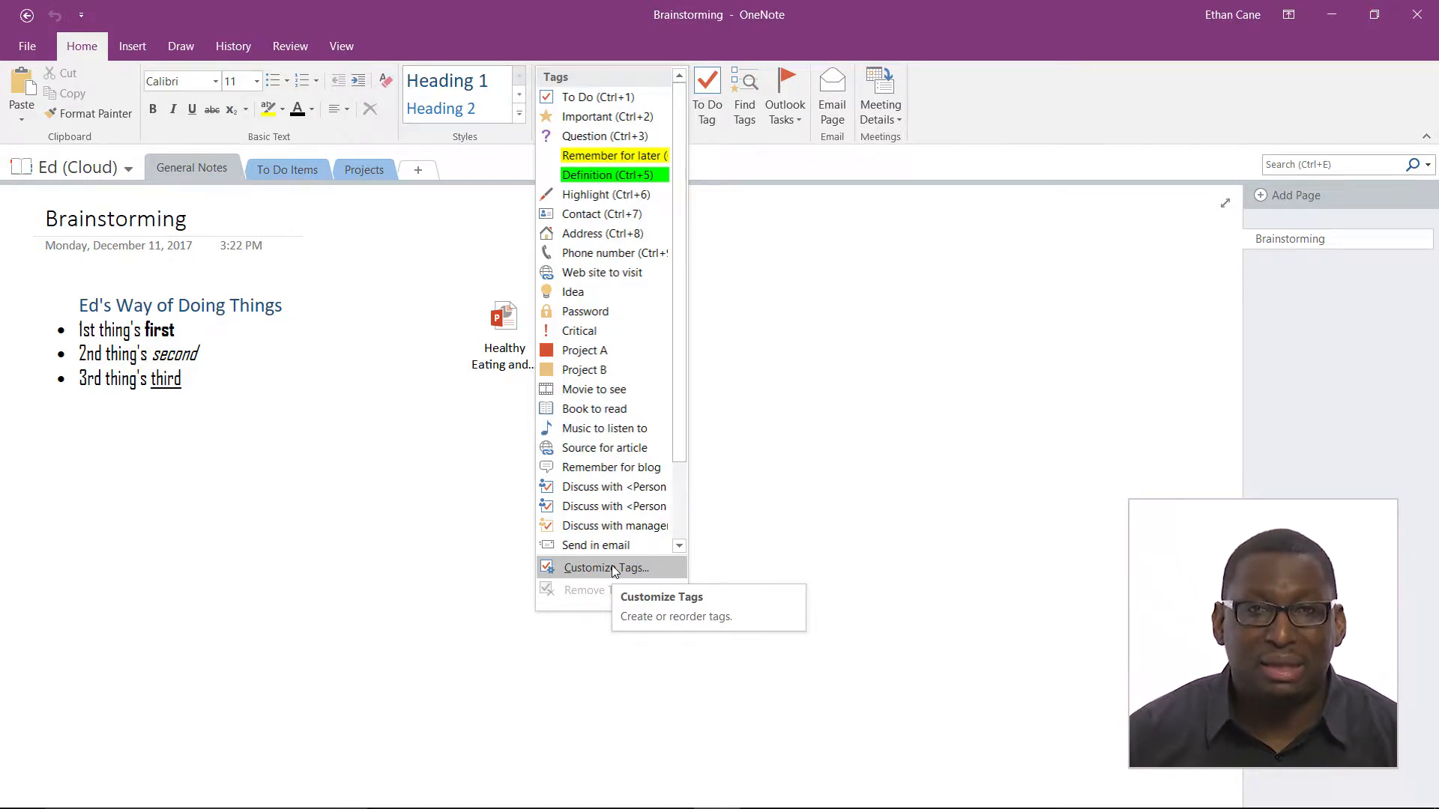
{"action": "left_click", "coordinate": [900, 371]}
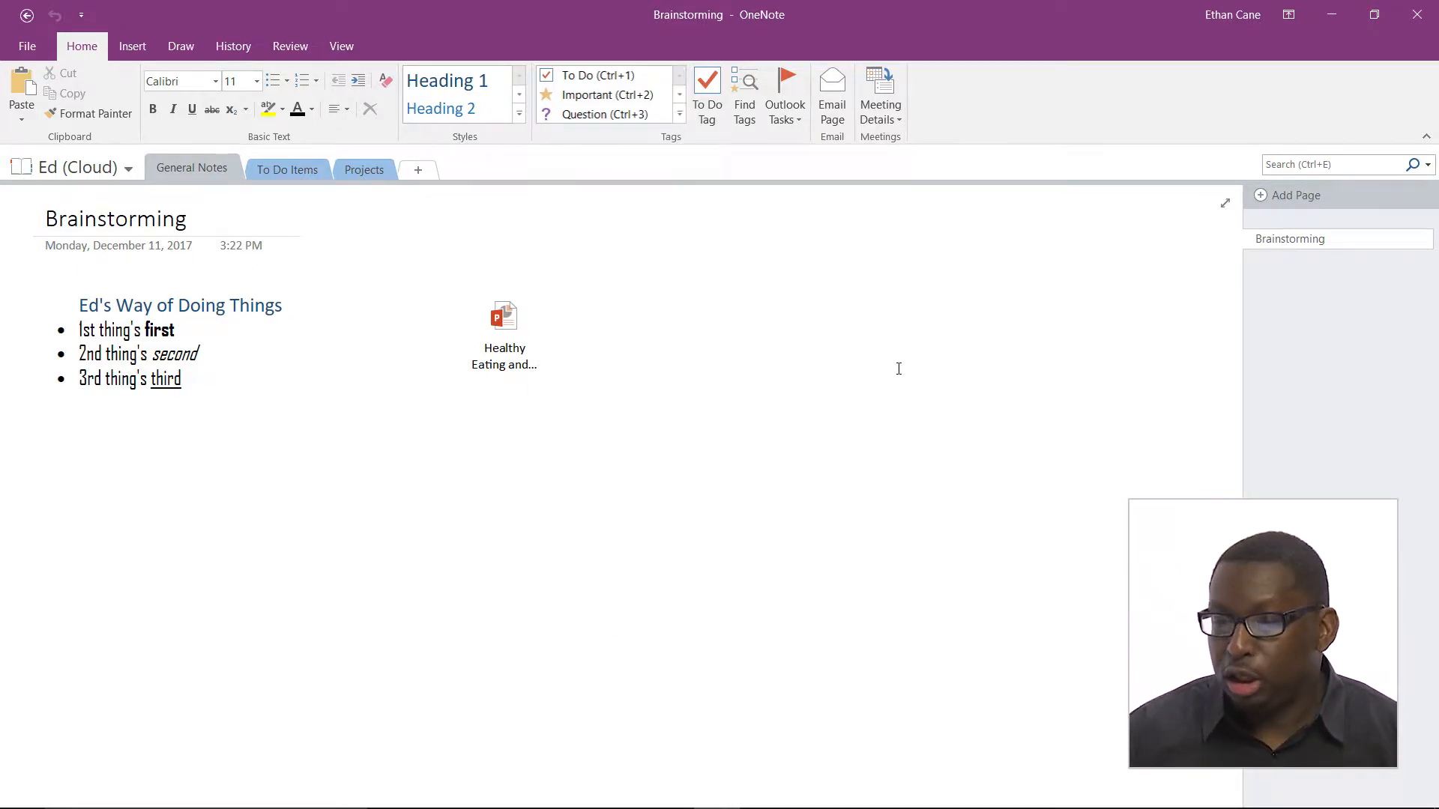
{"action": "left_click", "coordinate": [279, 171]}
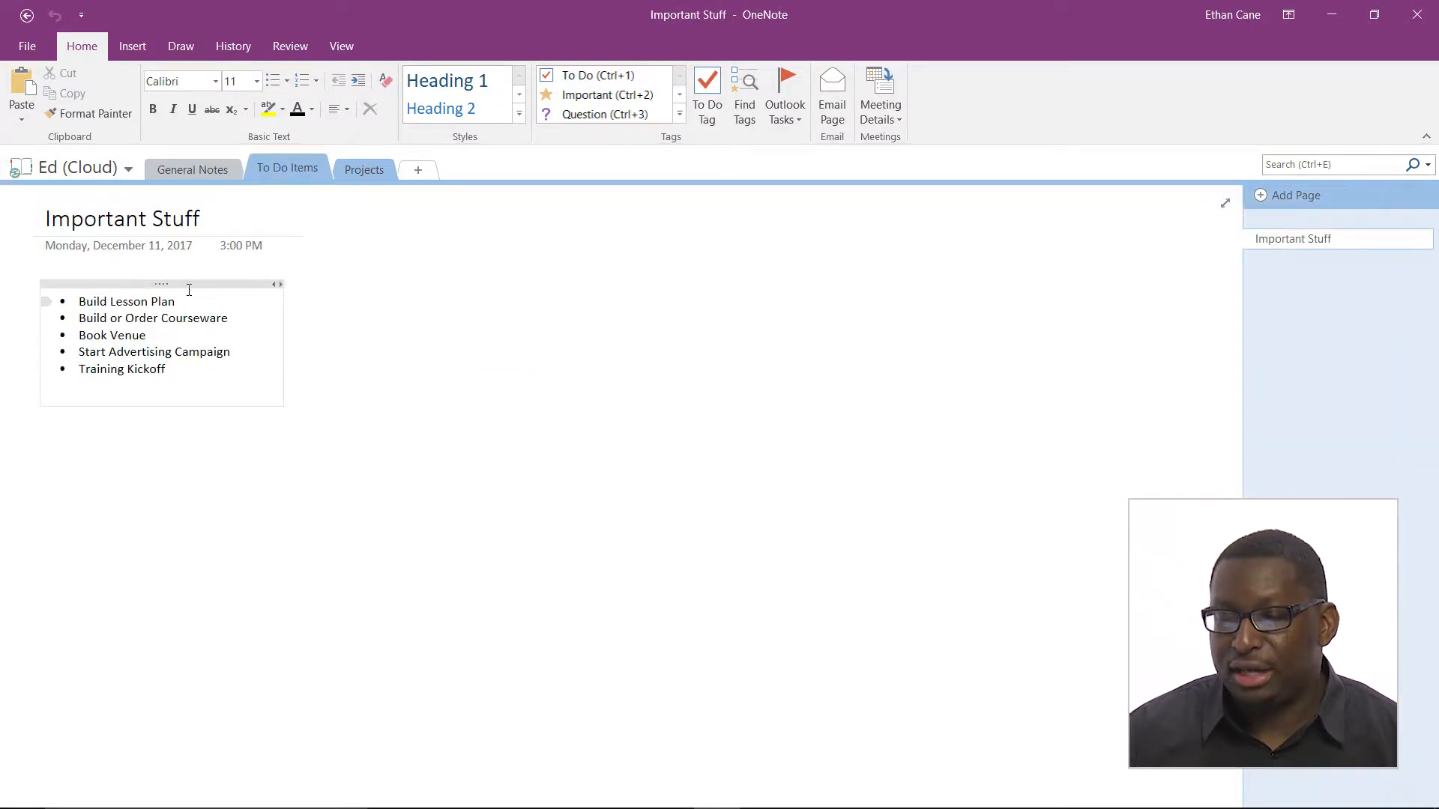
In the Projects section, tag all six Project Milestones items, from Project Start to Project End, as To Do
{"action": "left_click", "coordinate": [361, 170]}
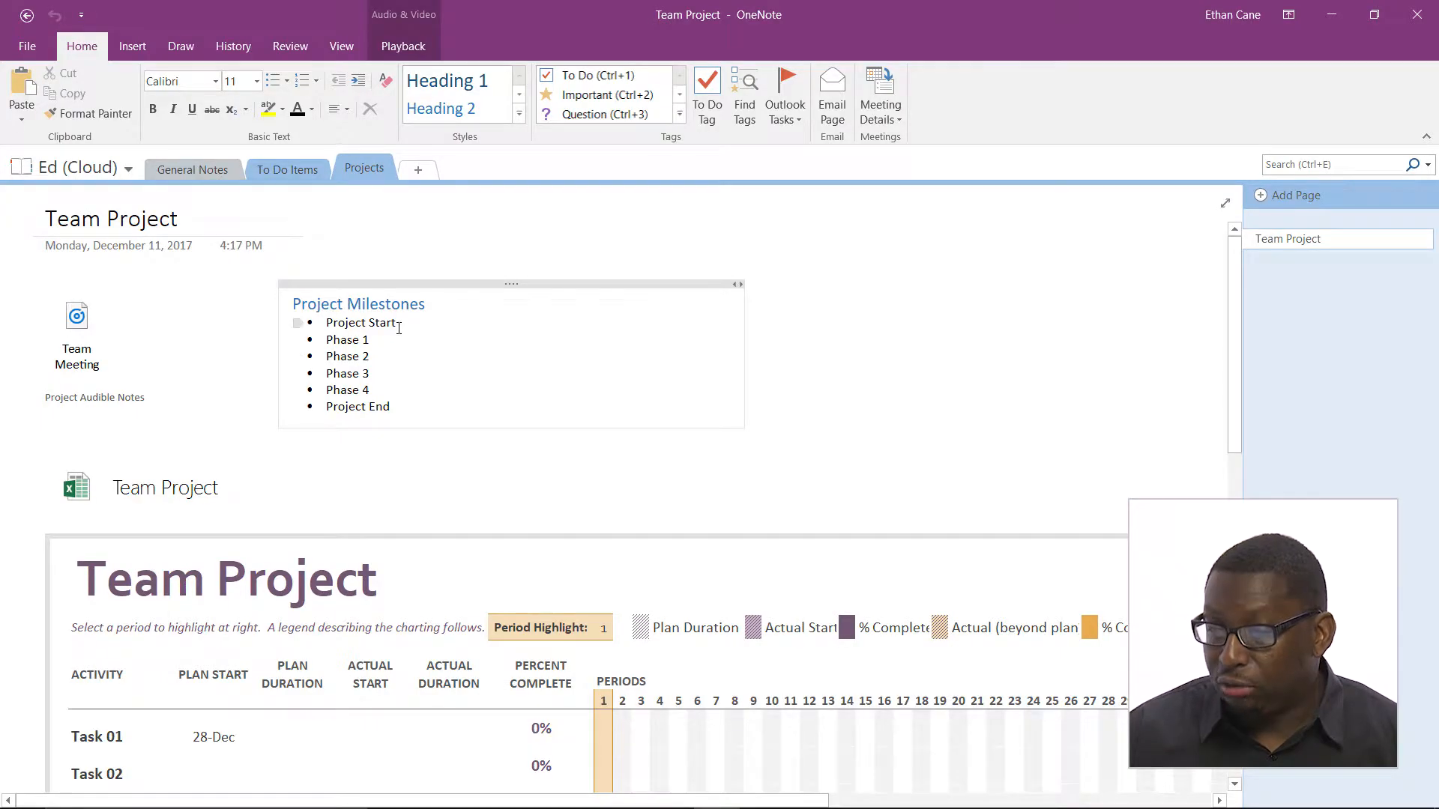
{"action": "left_click", "coordinate": [403, 320]}
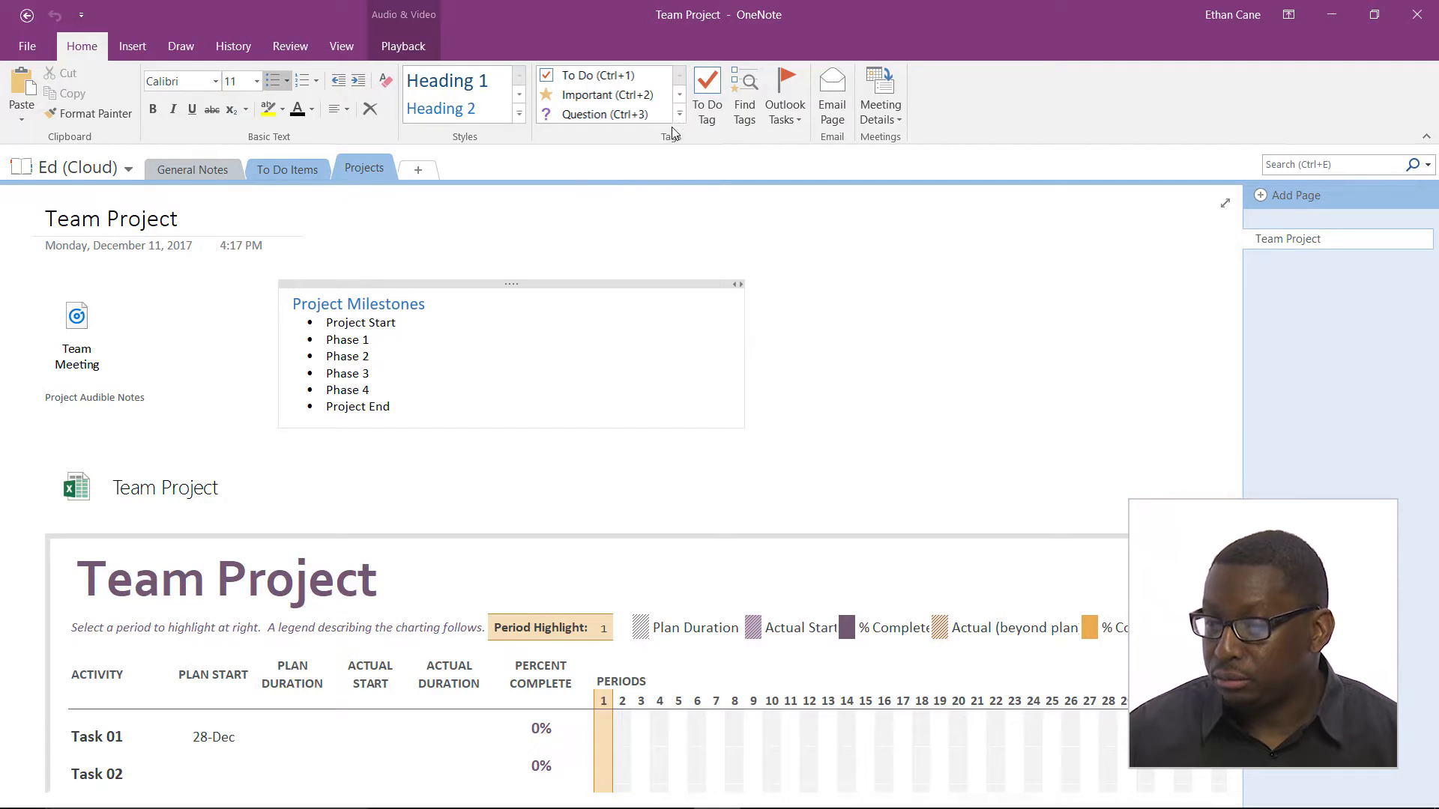
{"action": "left_click", "coordinate": [587, 76]}
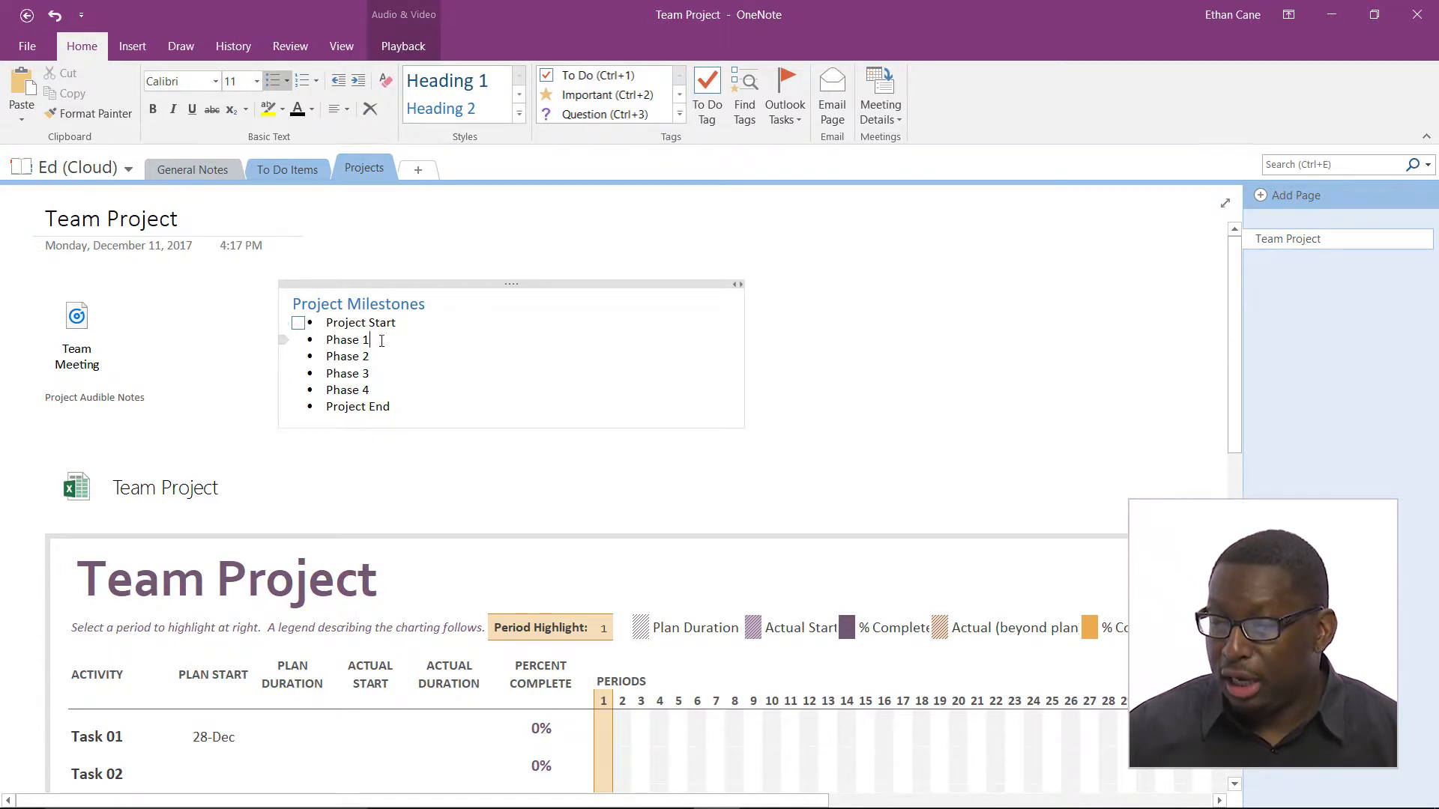
{"action": "left_click", "coordinate": [598, 75]}
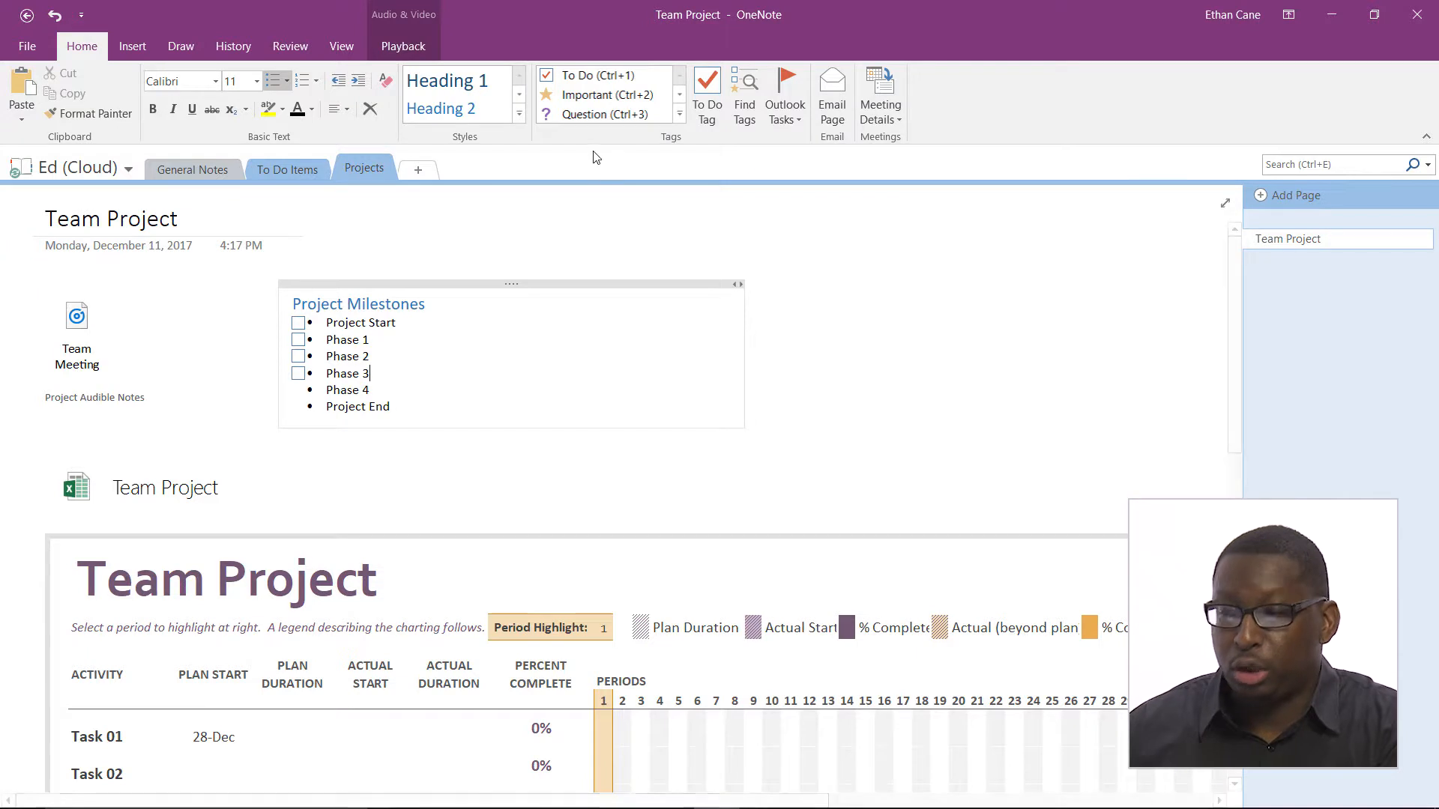
{"action": "left_click", "coordinate": [393, 408]}
{"action": "key", "text": "ctrl+1"}
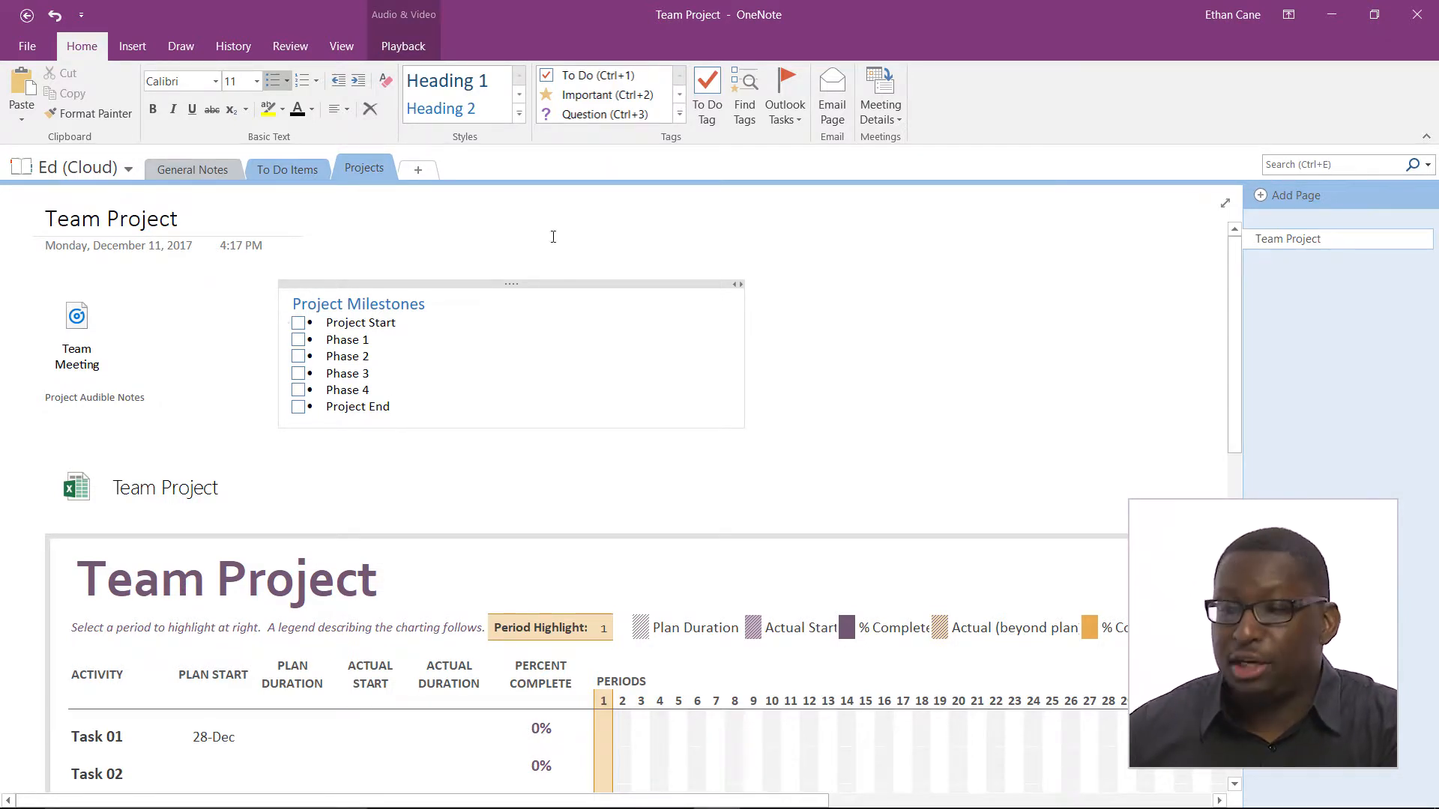
Add the Project A tag to each of the six Project Milestones items, from Project Start to Project End
{"action": "left_click", "coordinate": [679, 114]}
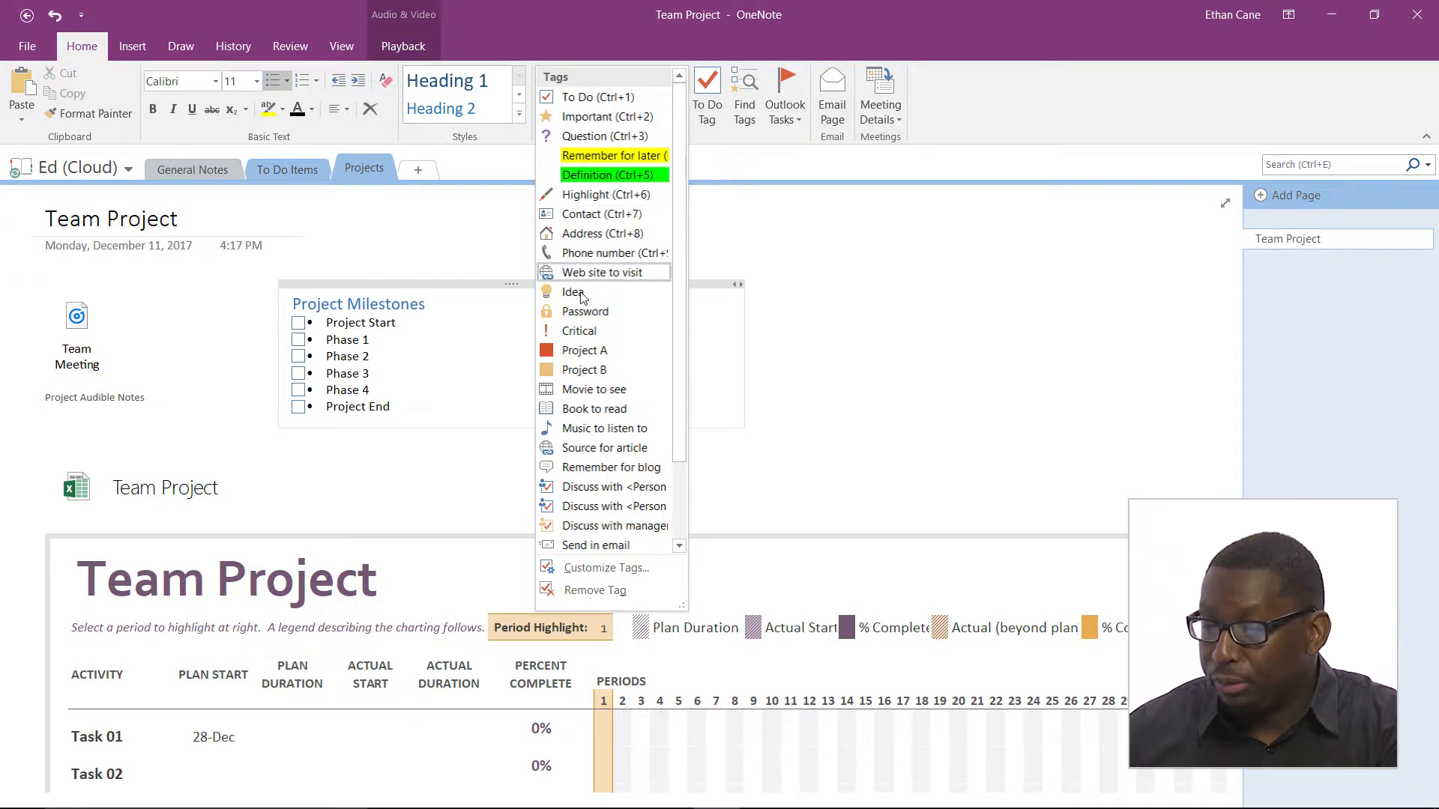
{"action": "left_click", "coordinate": [585, 350]}
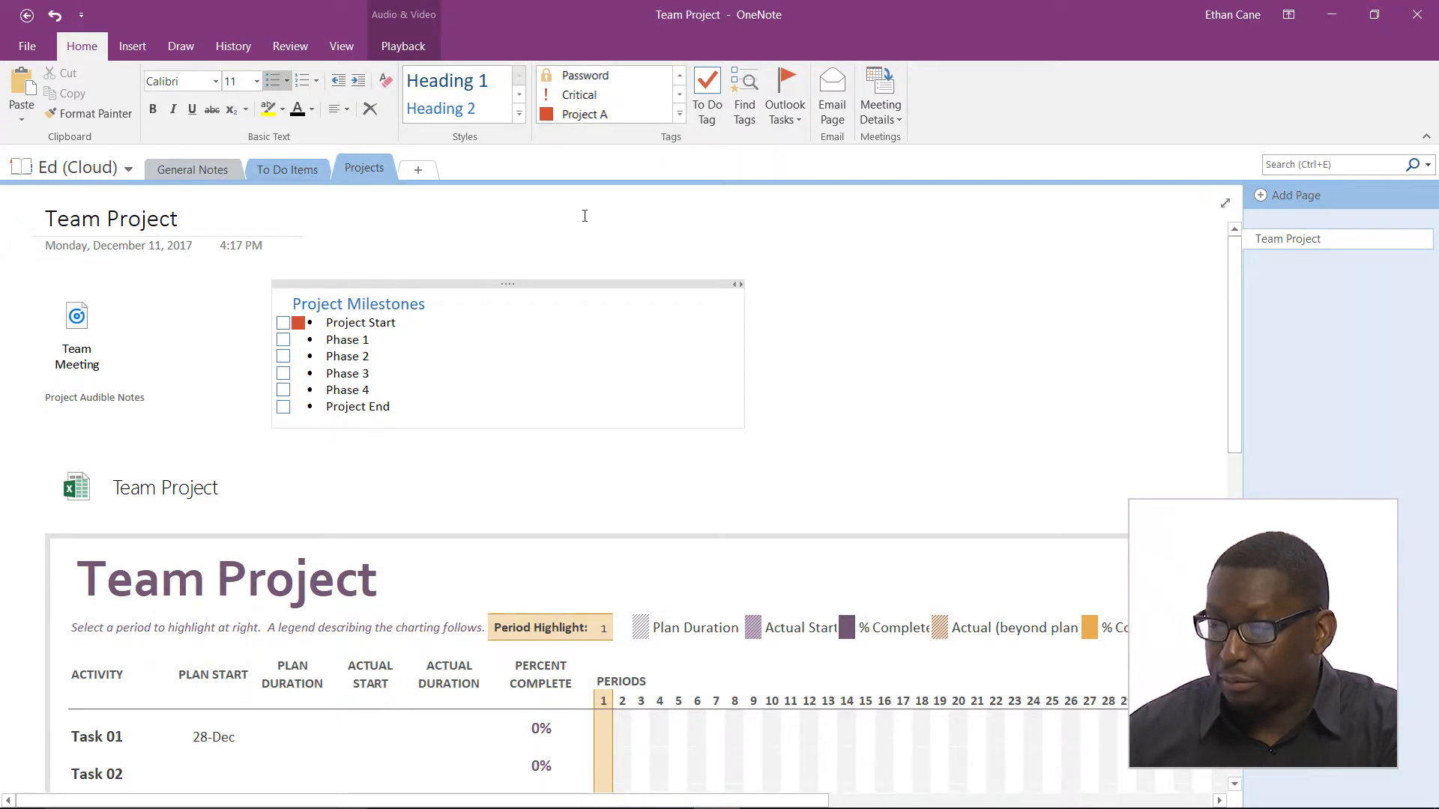
{"action": "left_click", "coordinate": [680, 114]}
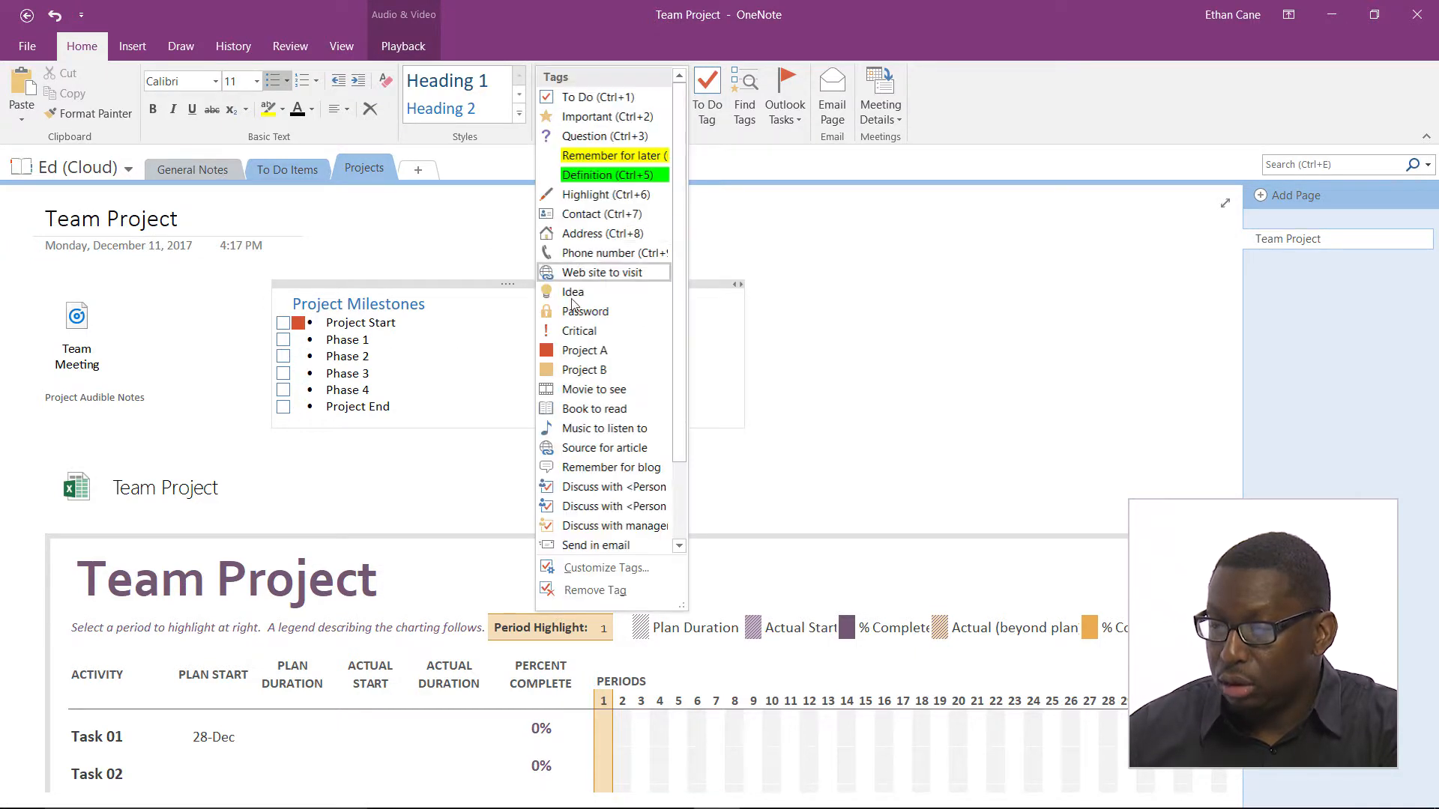
{"action": "left_click", "coordinate": [585, 352]}
{"action": "left_click", "coordinate": [584, 115]}
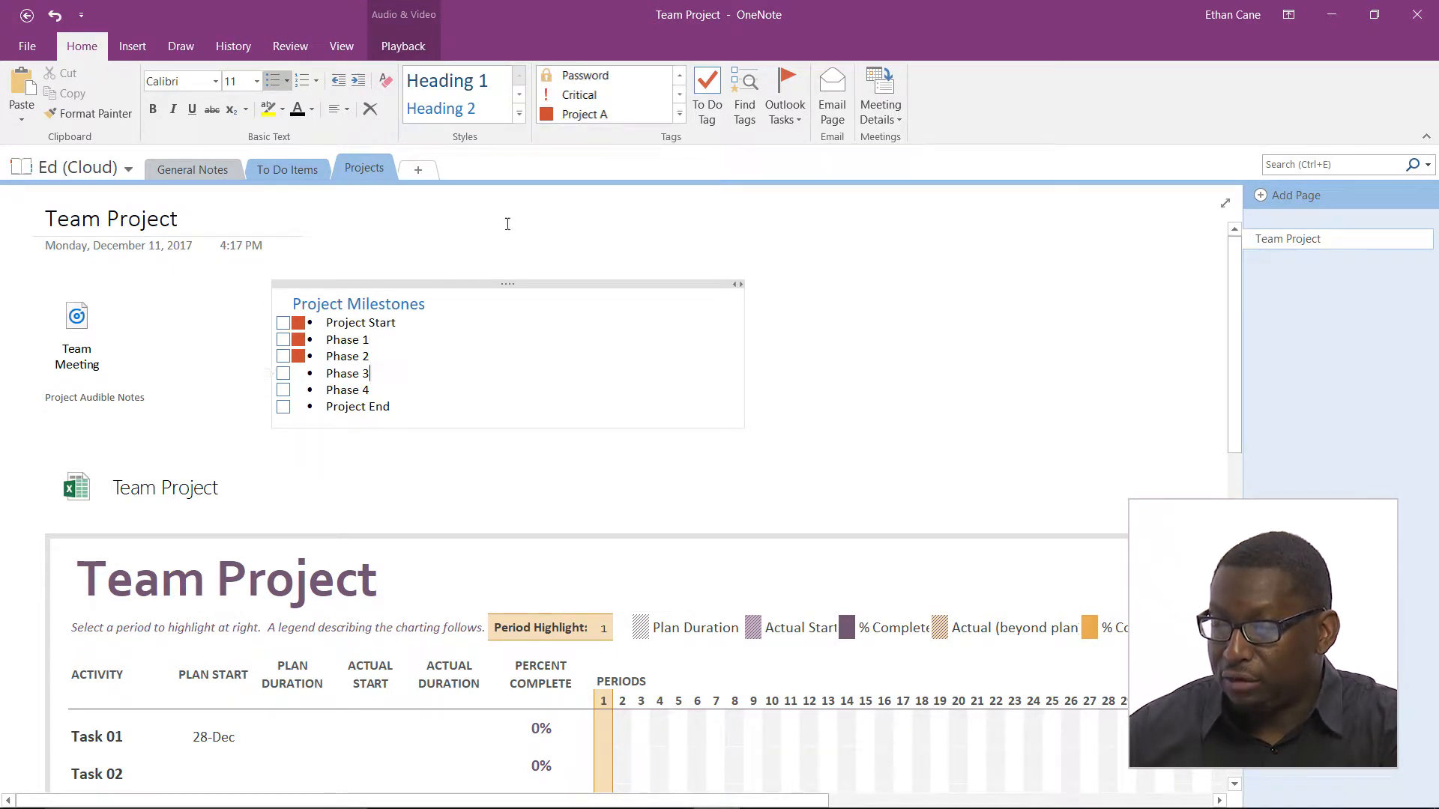
{"action": "left_click", "coordinate": [584, 114]}
{"action": "left_click", "coordinate": [385, 390]}
{"action": "left_click", "coordinate": [584, 114]}
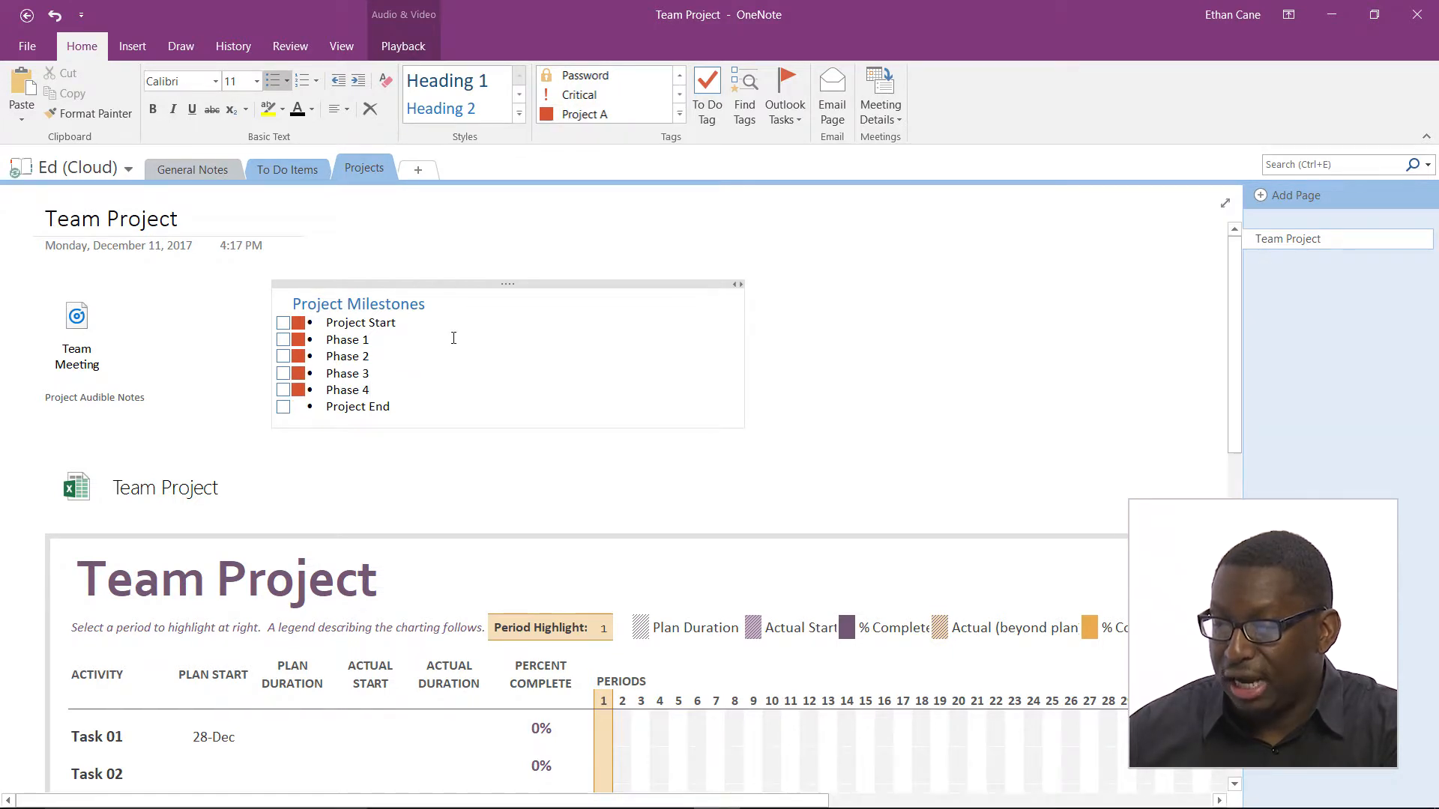
{"action": "left_click", "coordinate": [391, 406]}
{"action": "left_click", "coordinate": [581, 114]}
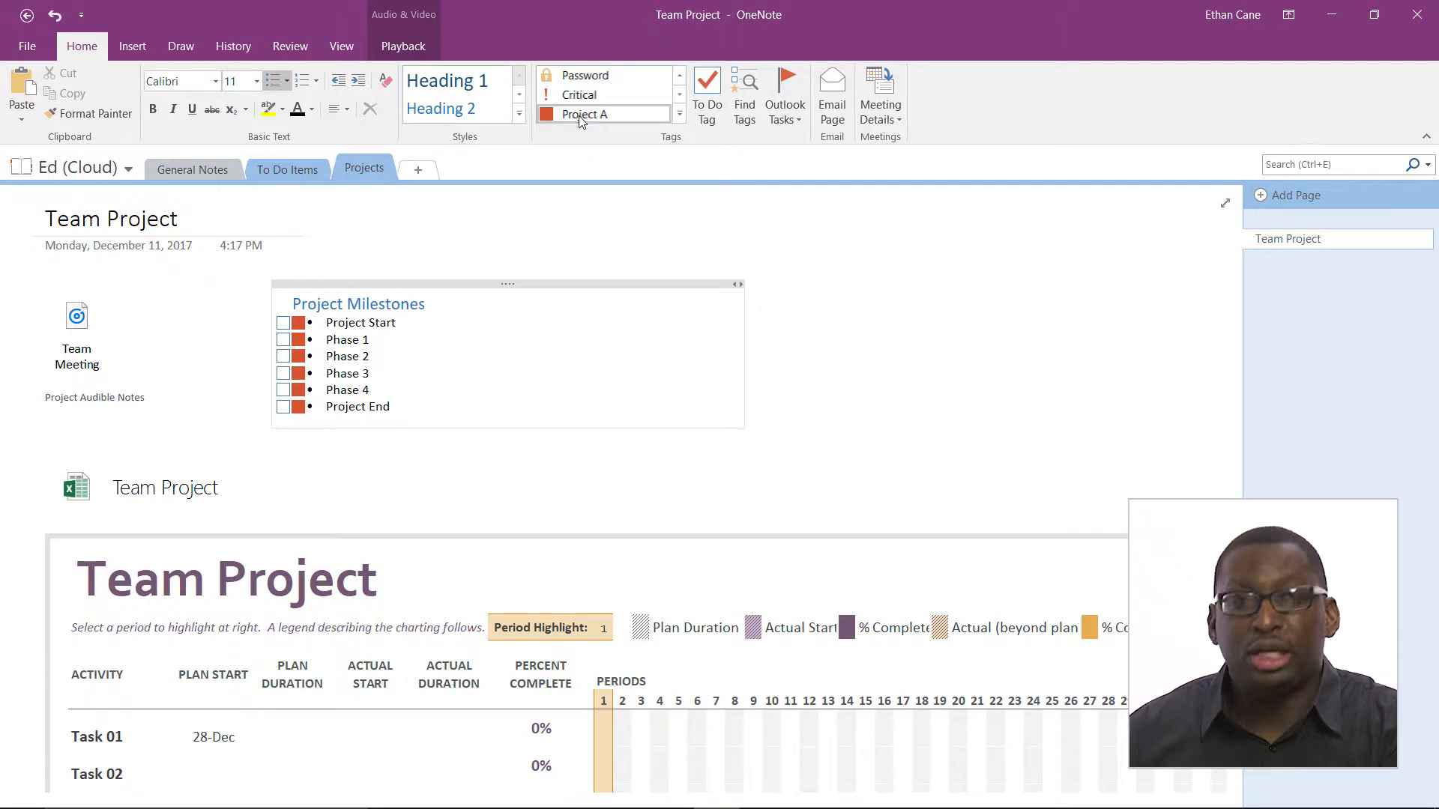
In the To Do Items section, tag the Build Lesson Plan item as both Important and To Do
{"action": "left_click", "coordinate": [307, 172]}
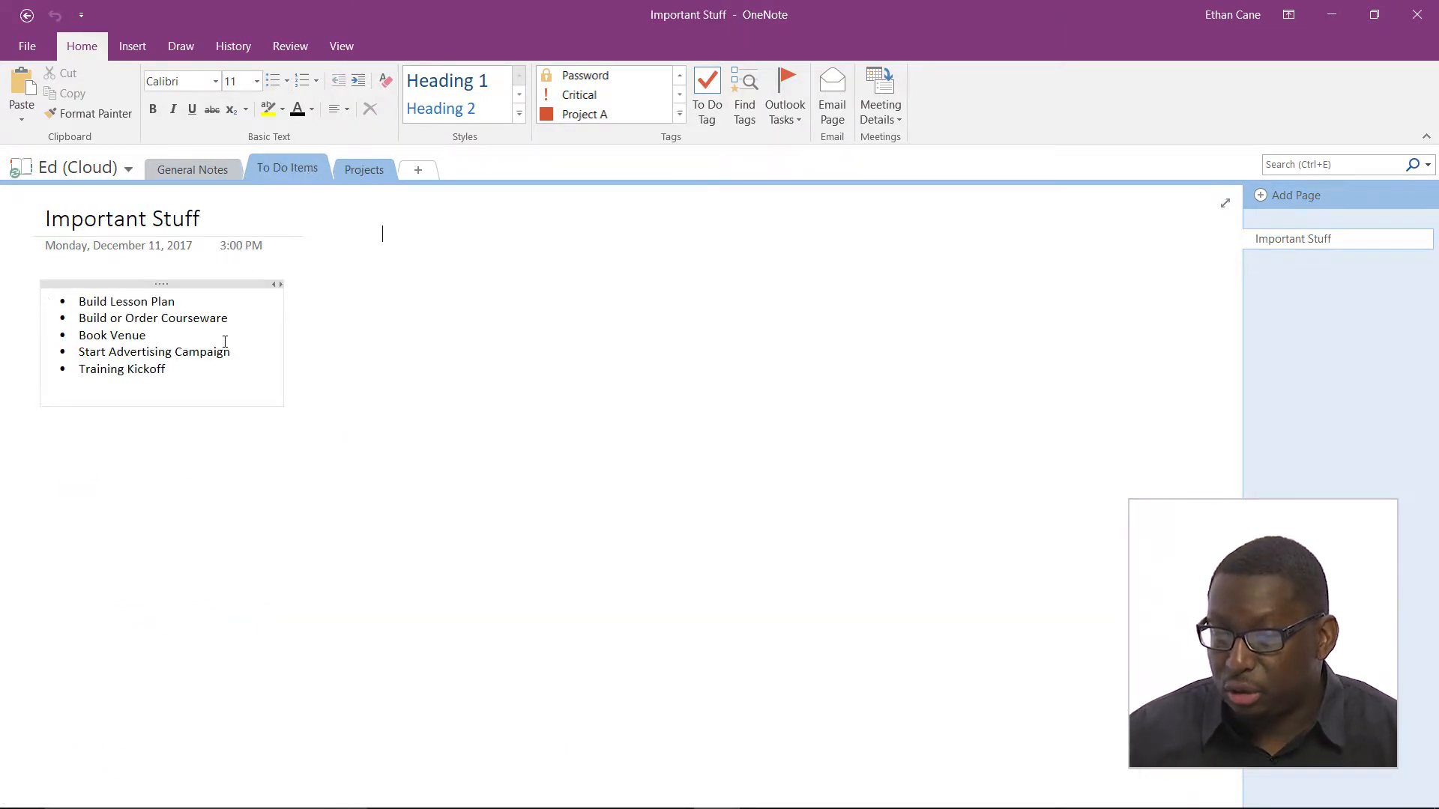
{"action": "left_click", "coordinate": [185, 302]}
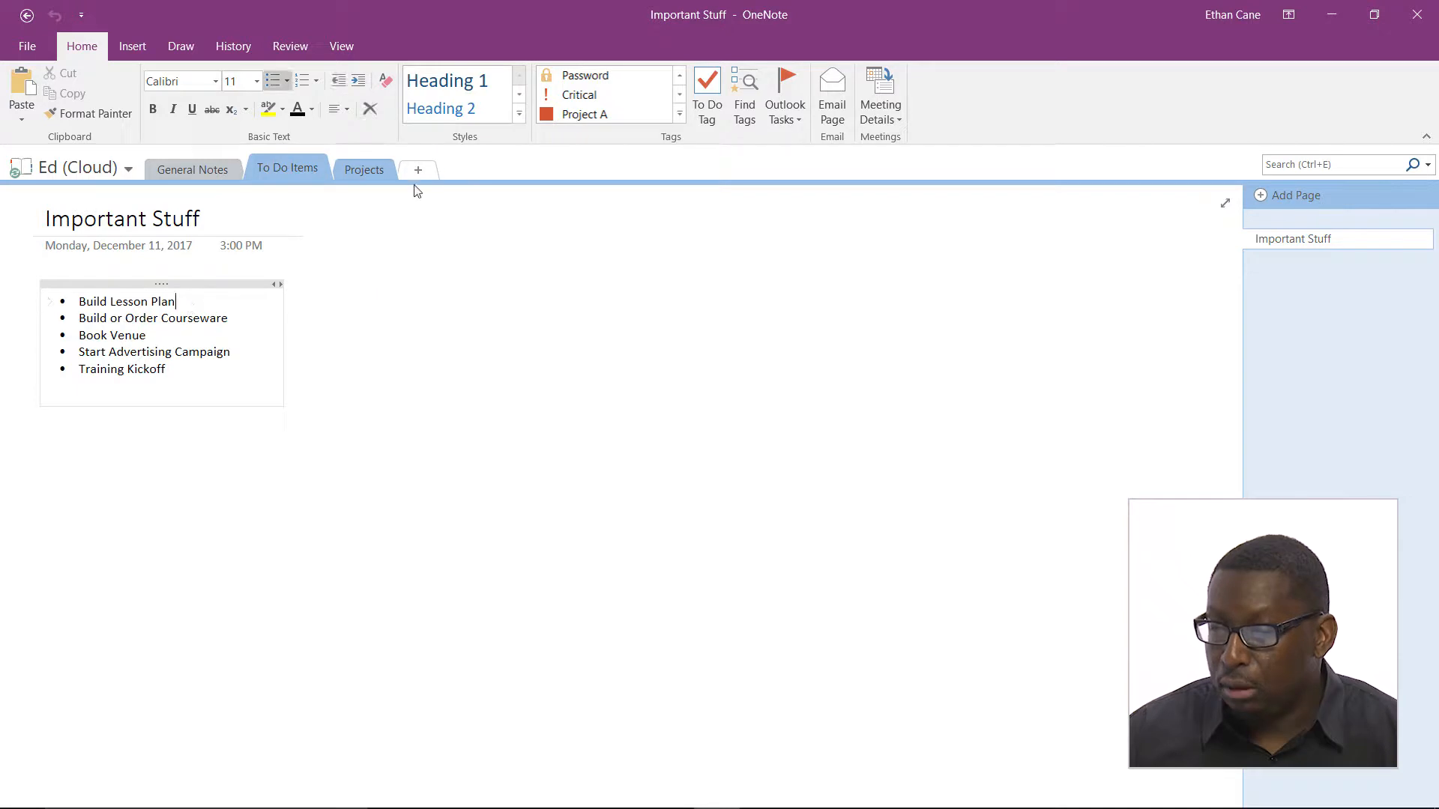
{"action": "left_click", "coordinate": [680, 112]}
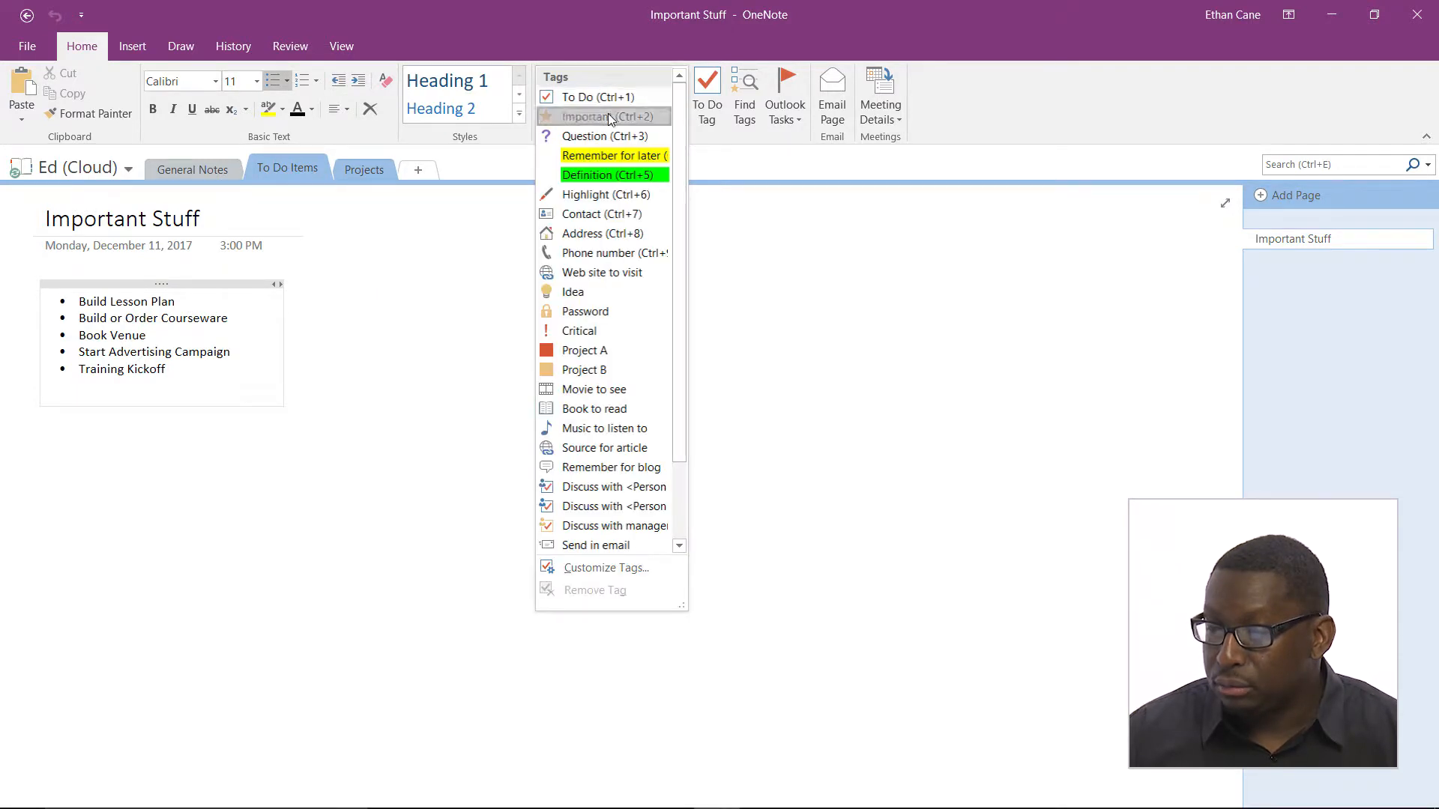
{"action": "left_click", "coordinate": [609, 114]}
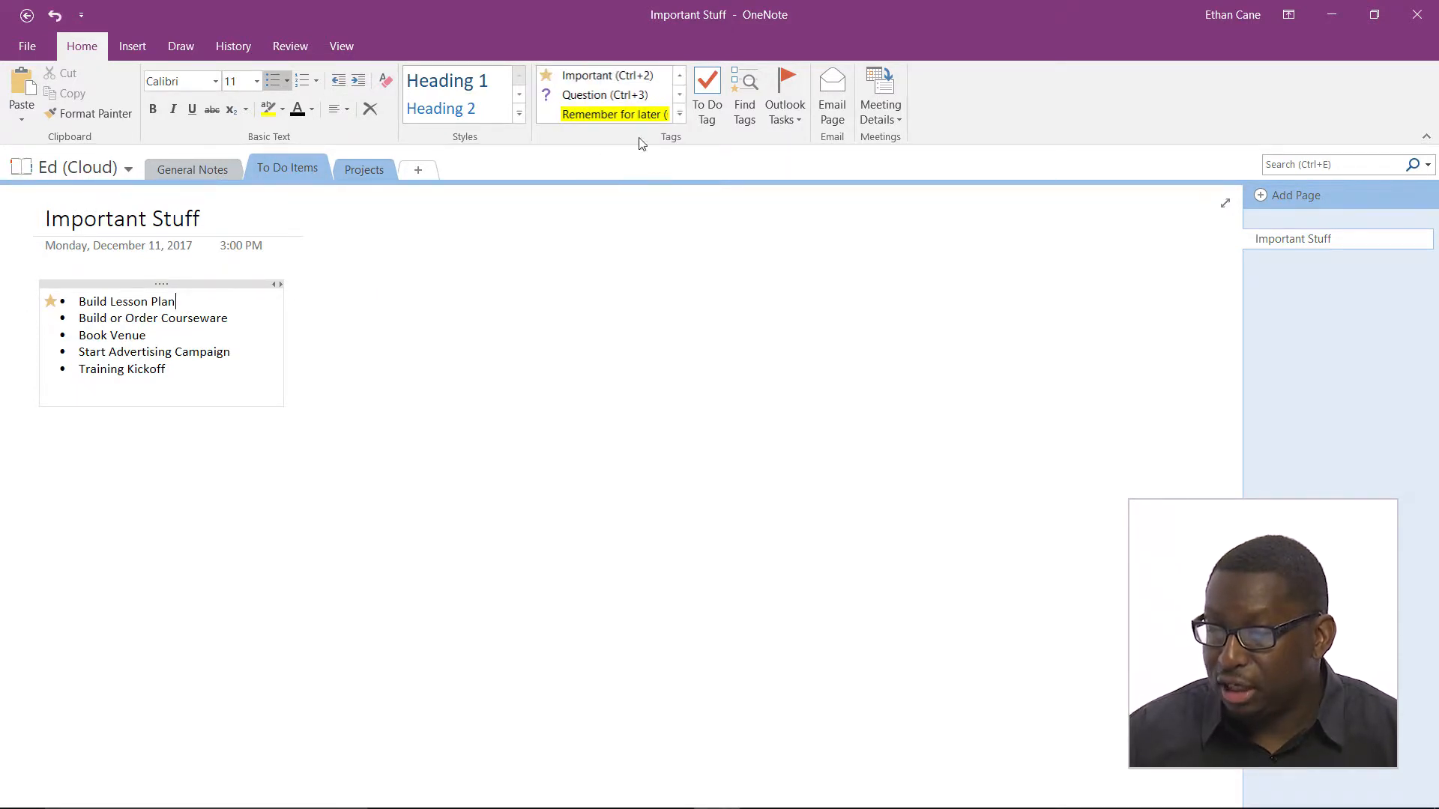
{"action": "left_click", "coordinate": [712, 86]}
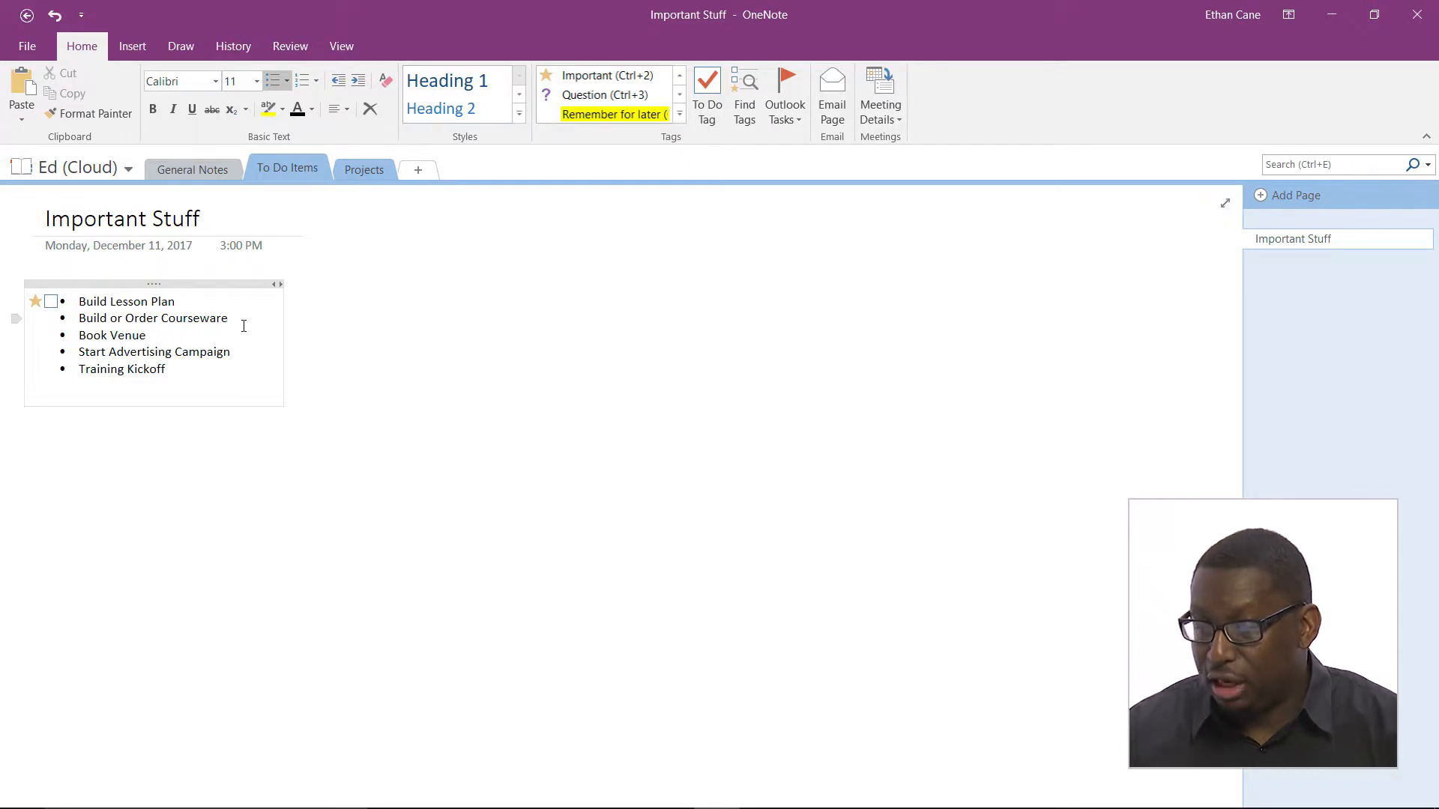
{"action": "left_click", "coordinate": [370, 302]}
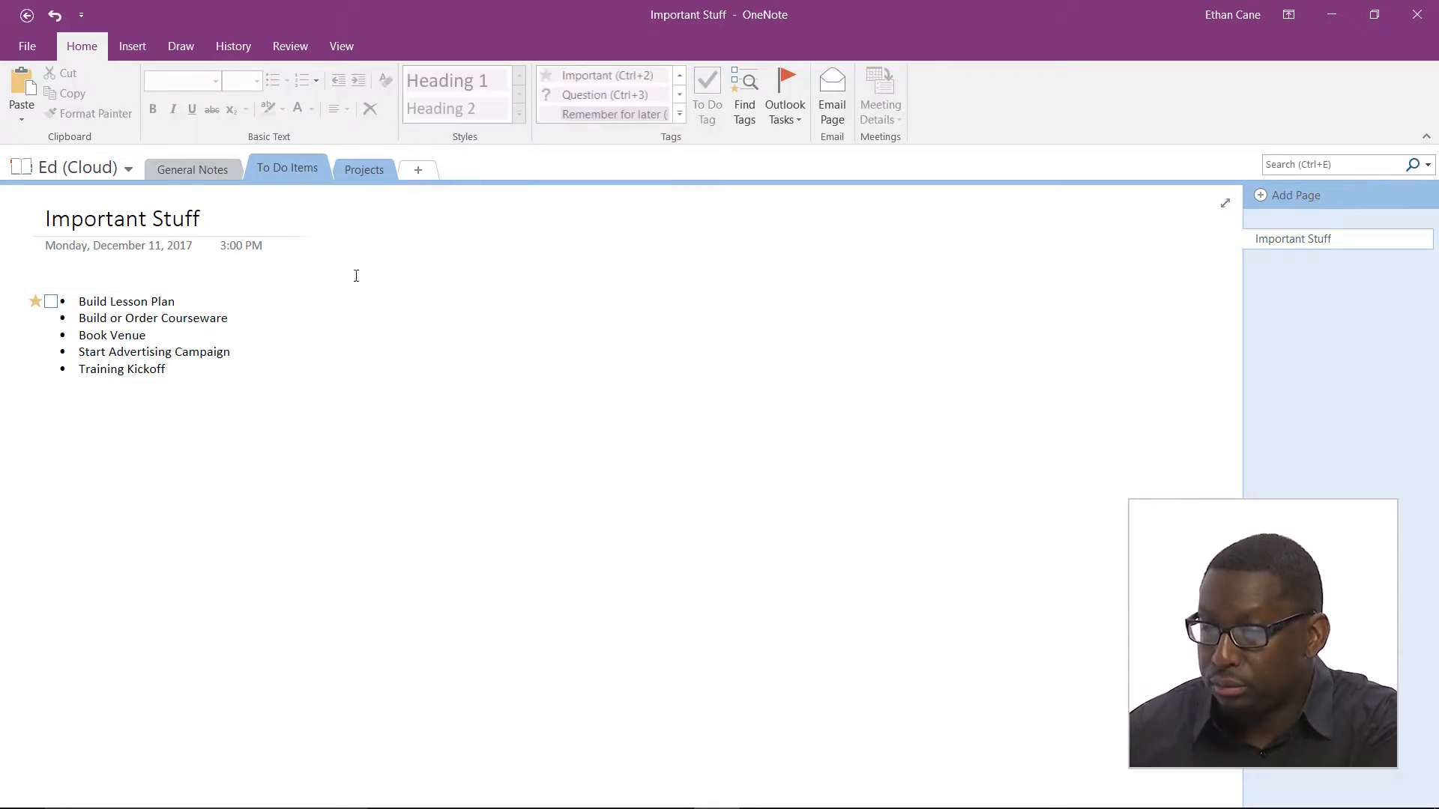
Tag the remaining four items, from Build or Order Courseware to Training Kickoff, as both Important and To Do
{"action": "left_click", "coordinate": [254, 318]}
{"action": "left_click", "coordinate": [592, 76]}
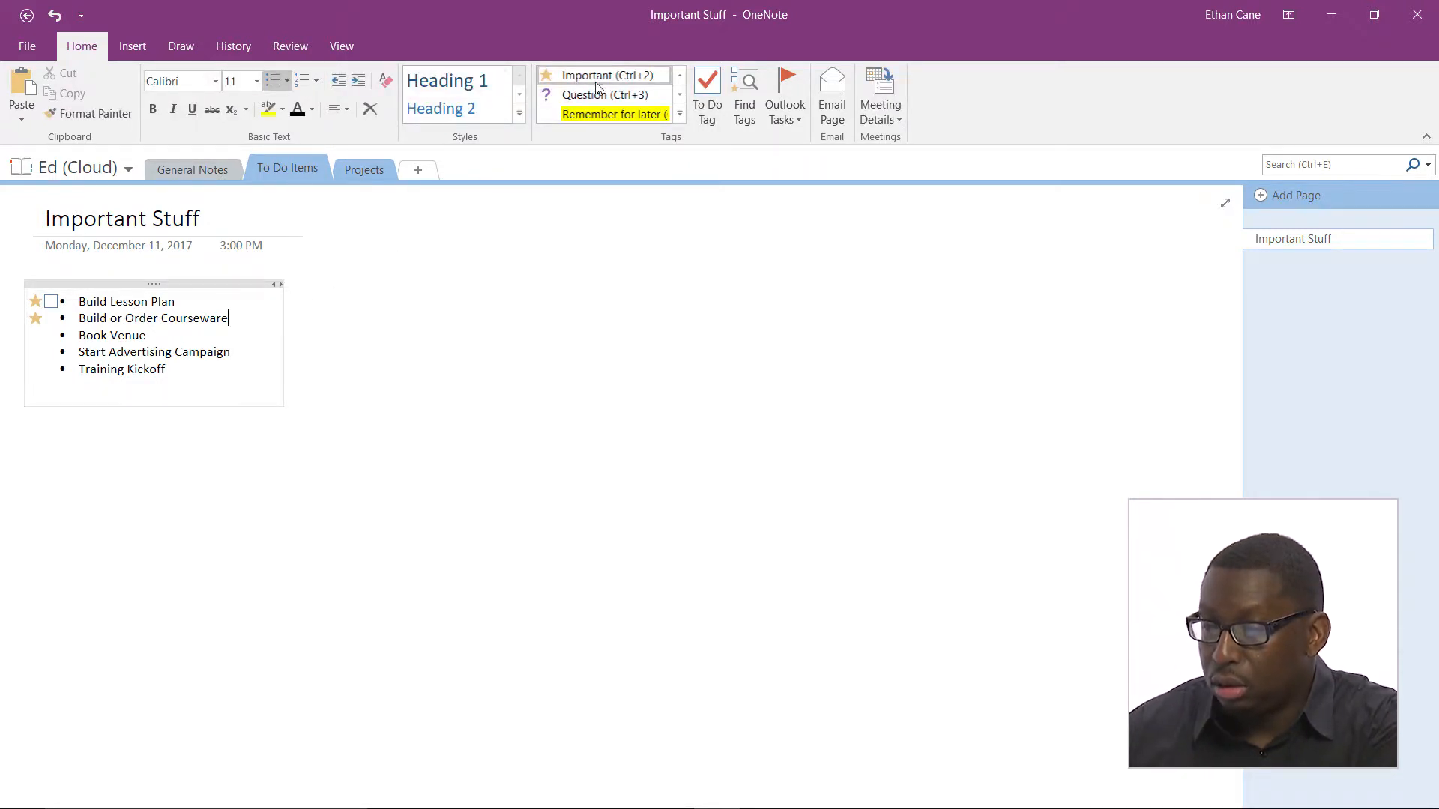
{"action": "left_click", "coordinate": [706, 96]}
{"action": "left_click_drag", "start_coordinate": [265, 297], "coordinate": [510, 169]}
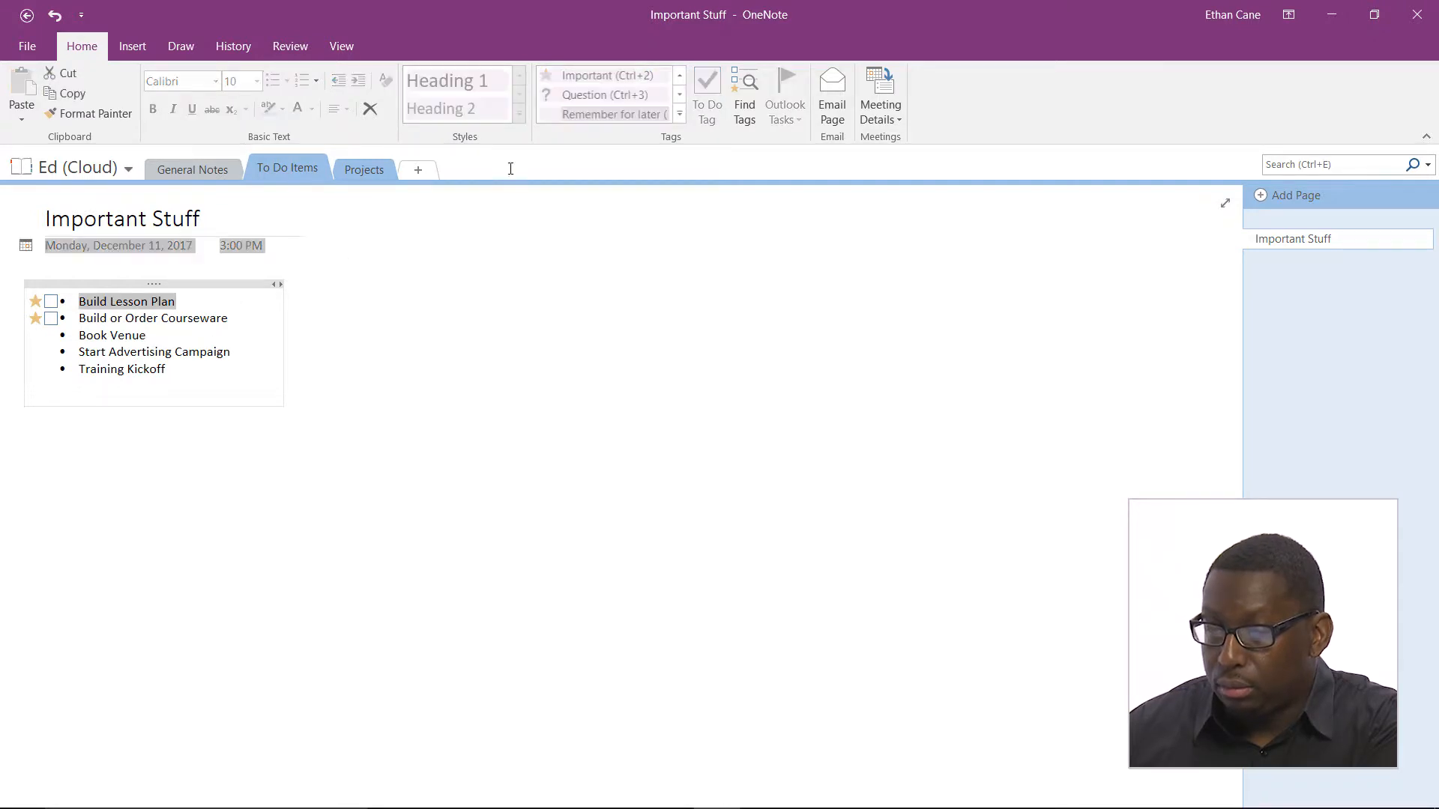
{"action": "left_click", "coordinate": [173, 334]}
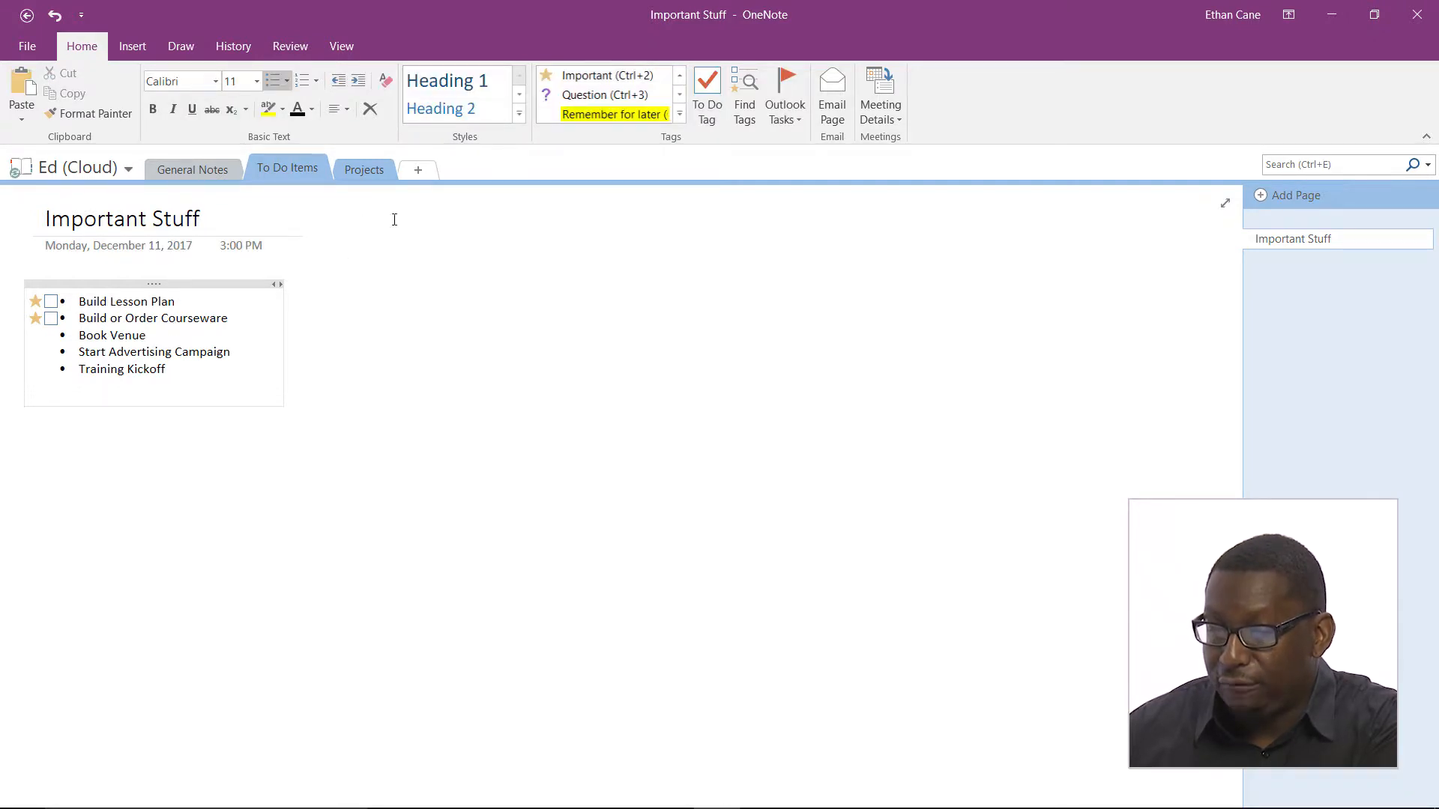
{"action": "left_click", "coordinate": [578, 78]}
{"action": "left_click", "coordinate": [707, 94]}
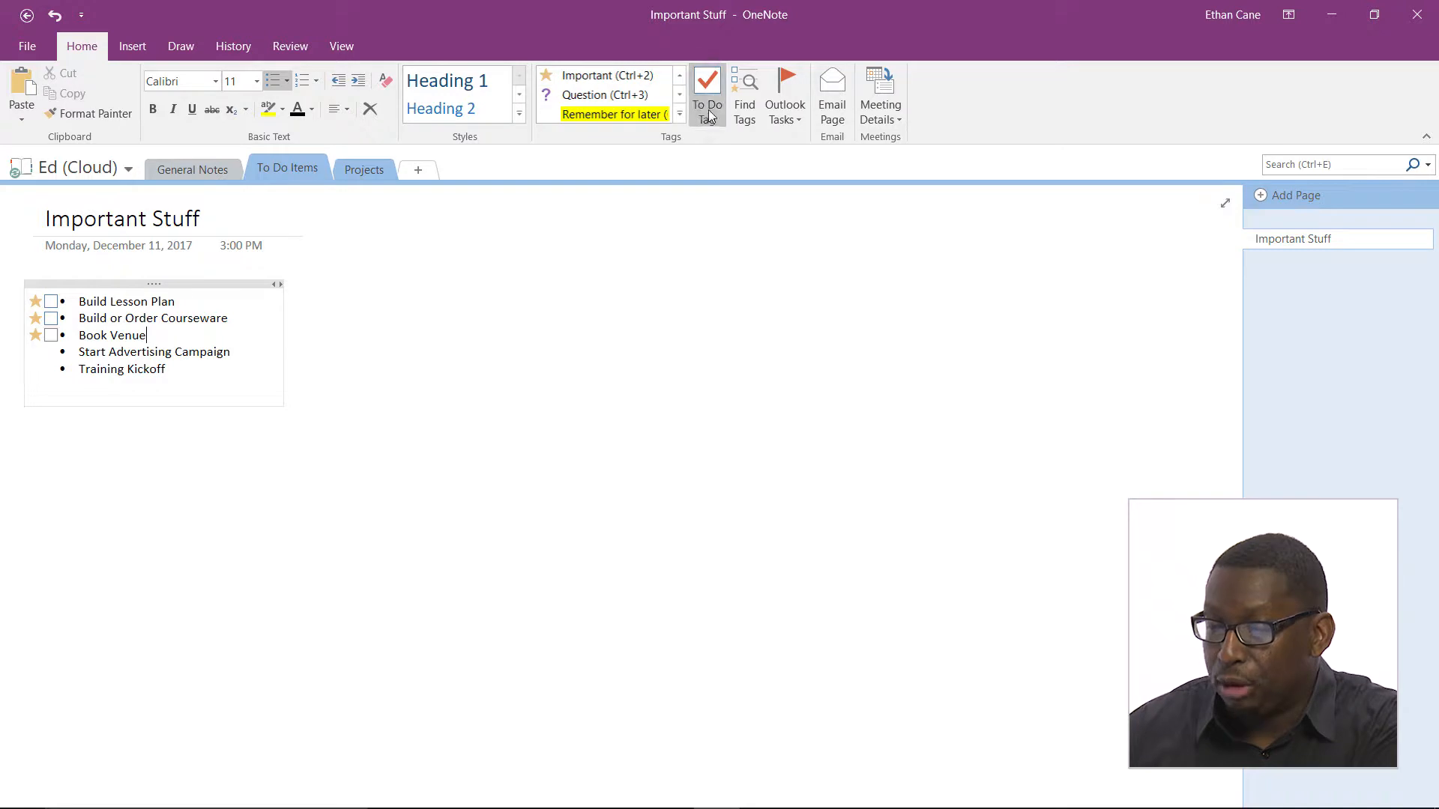
{"action": "left_click", "coordinate": [590, 75]}
{"action": "left_click", "coordinate": [707, 94]}
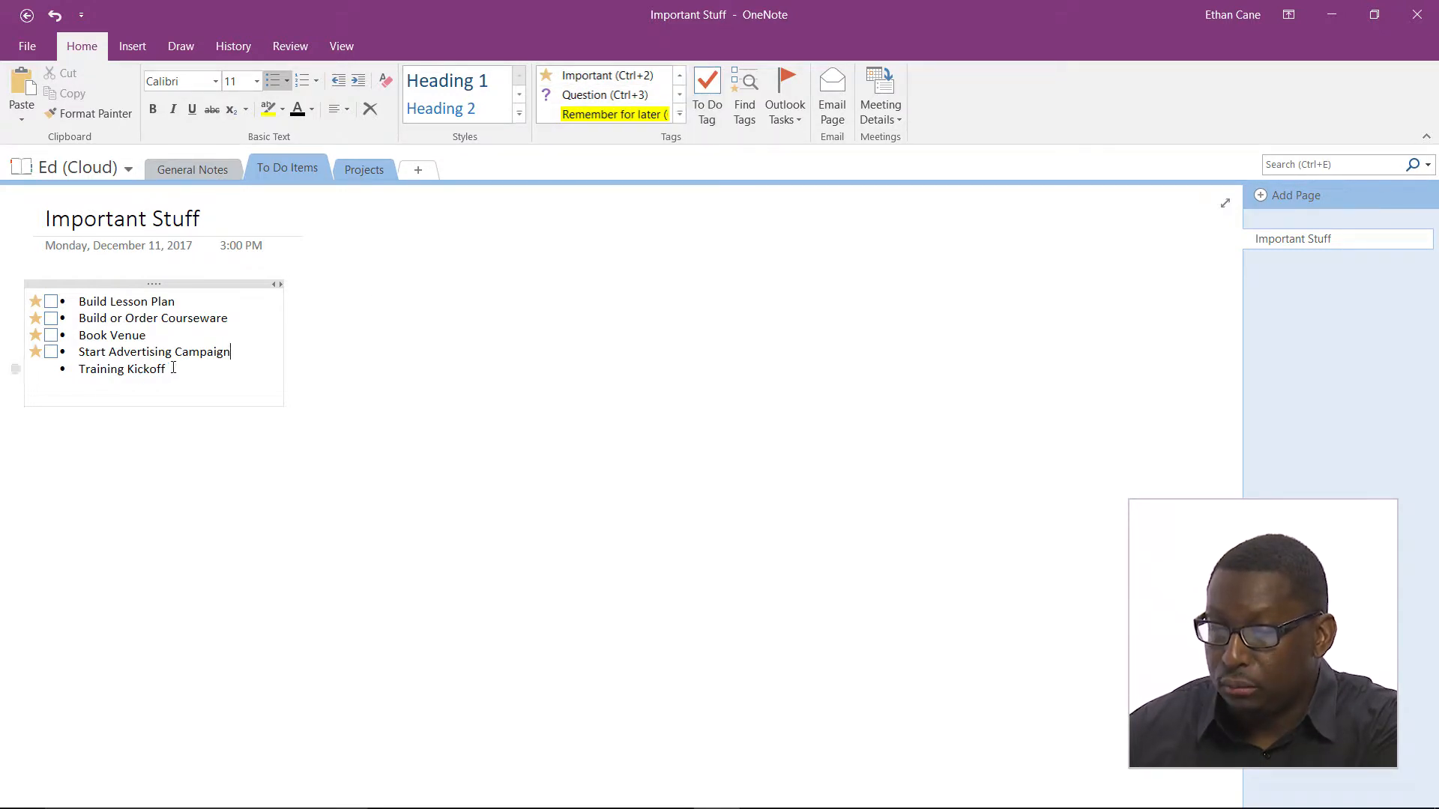
{"action": "left_click", "coordinate": [592, 76]}
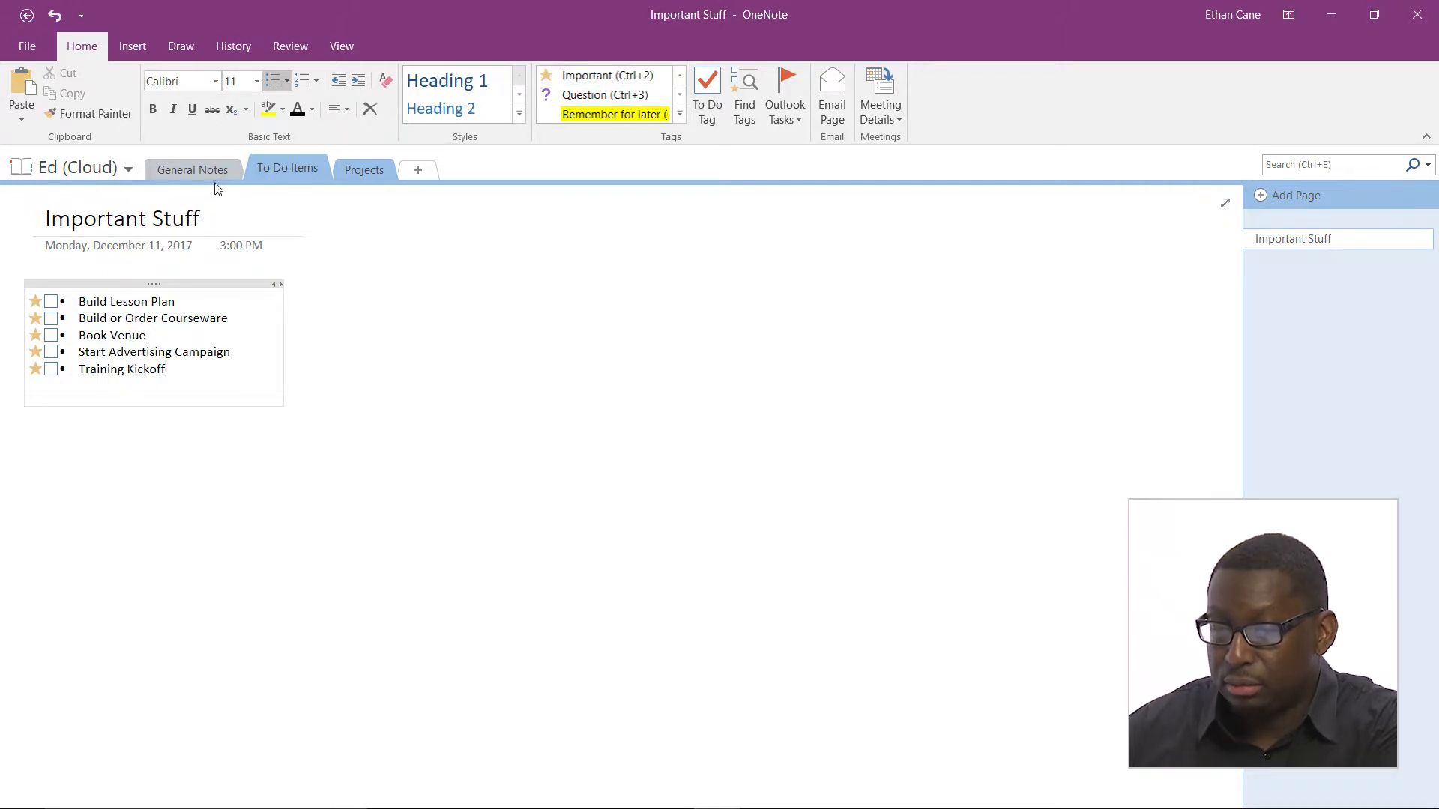
Go to the Brainstorming page in the General Notes section and place the cursor beside the Healthy Eating presentation attachment
{"action": "left_click", "coordinate": [196, 169]}
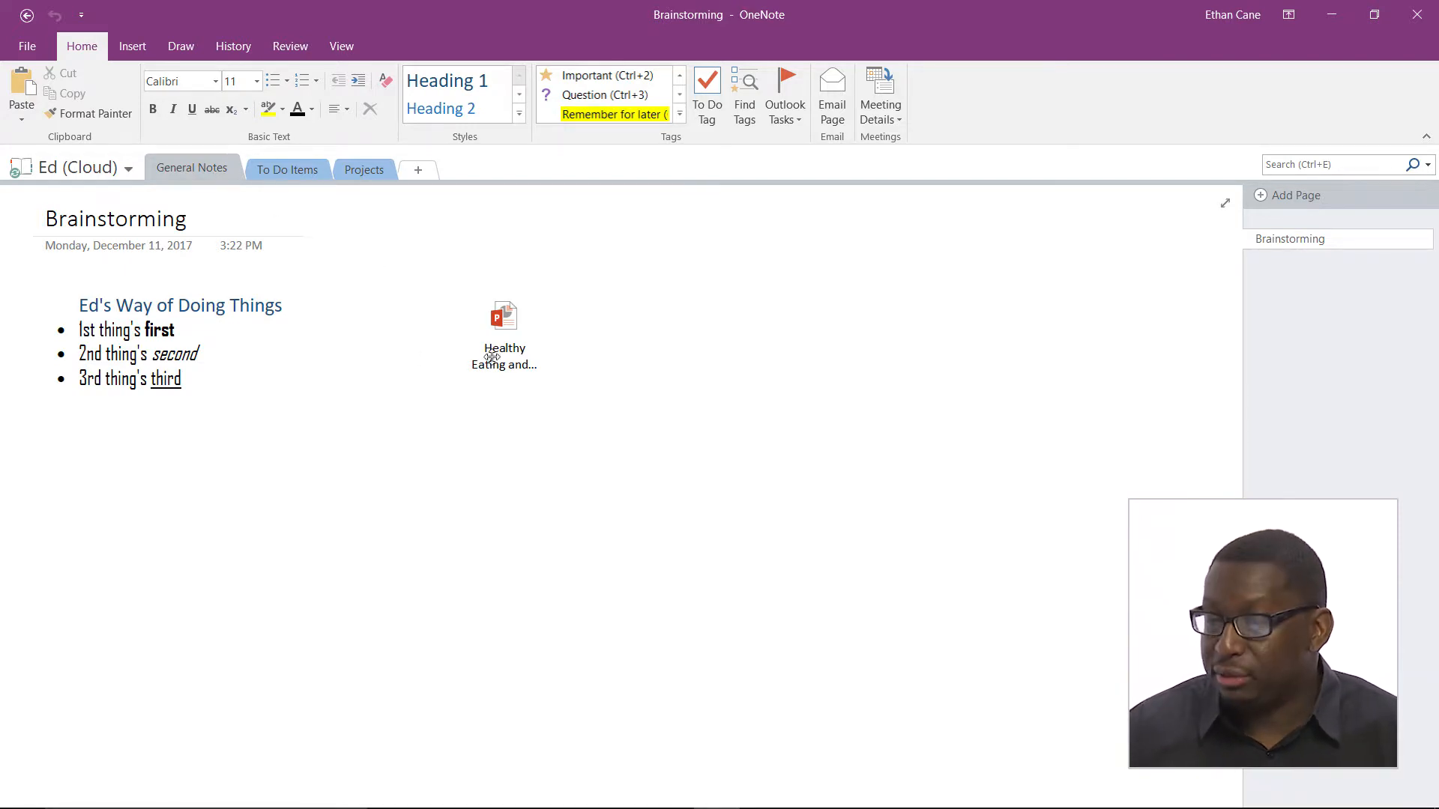
{"action": "left_click", "coordinate": [509, 309]}
{"action": "left_click", "coordinate": [555, 314]}
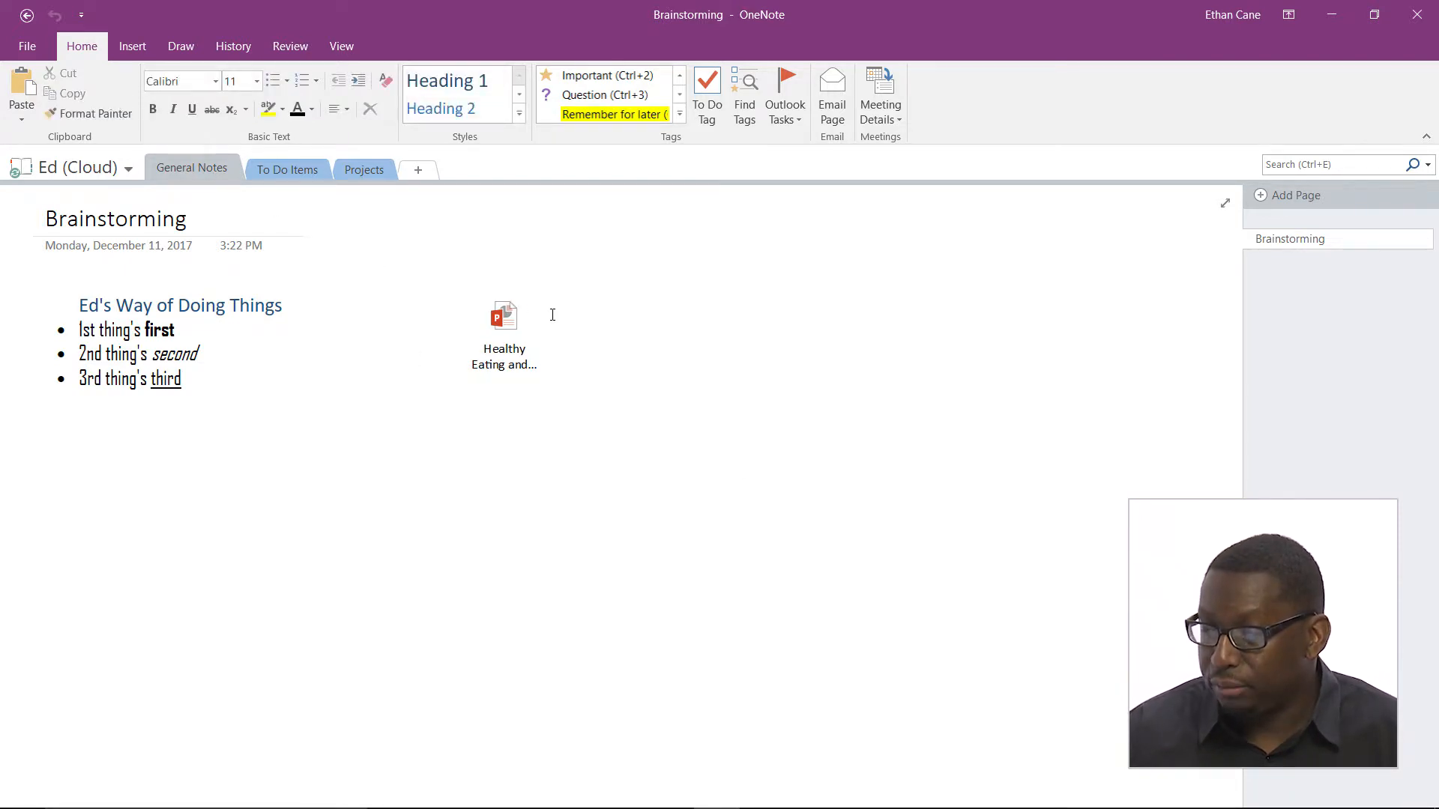
Create a new custom tag with the display name Files and the paperclip symbol
{"action": "left_click", "coordinate": [678, 116]}
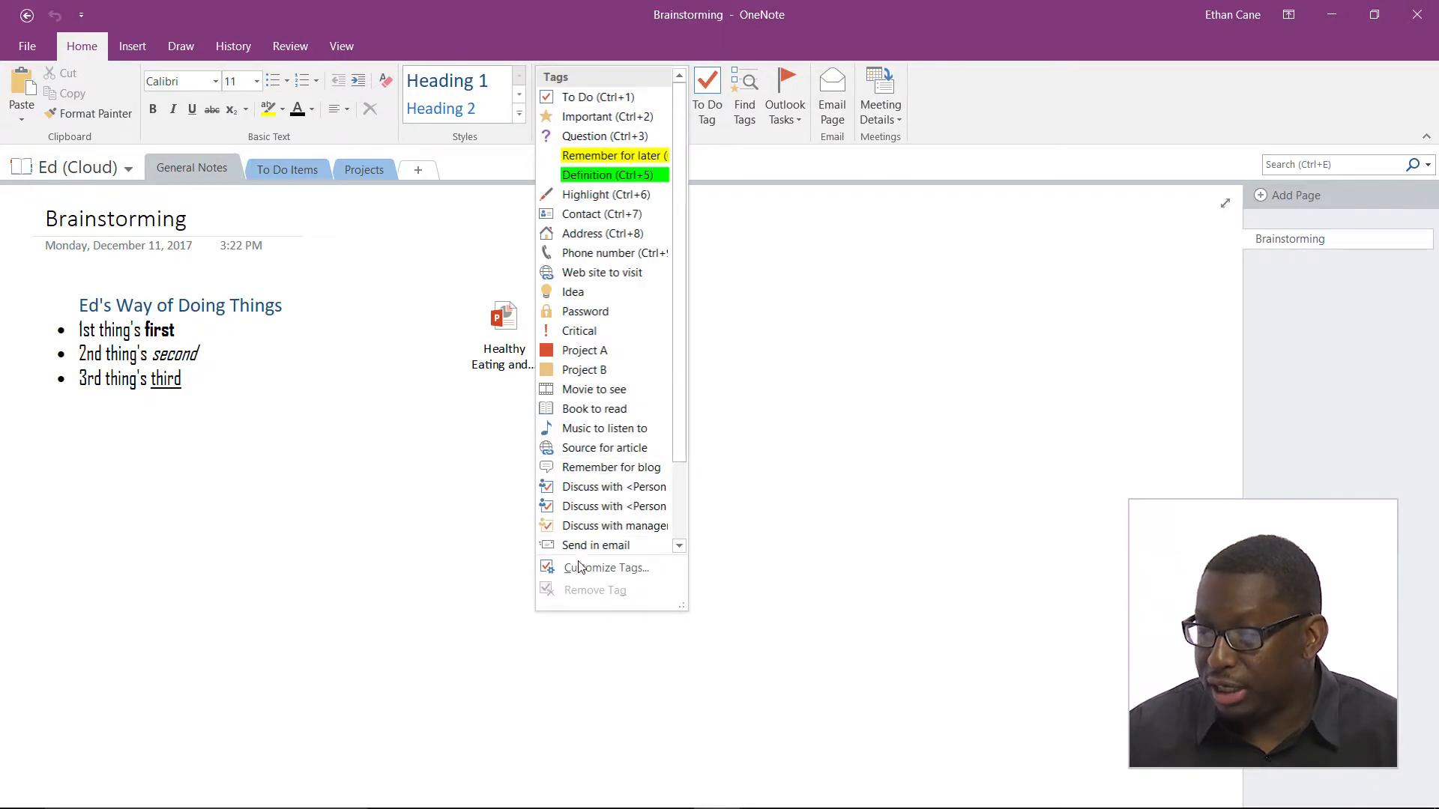
{"action": "left_click", "coordinate": [579, 567]}
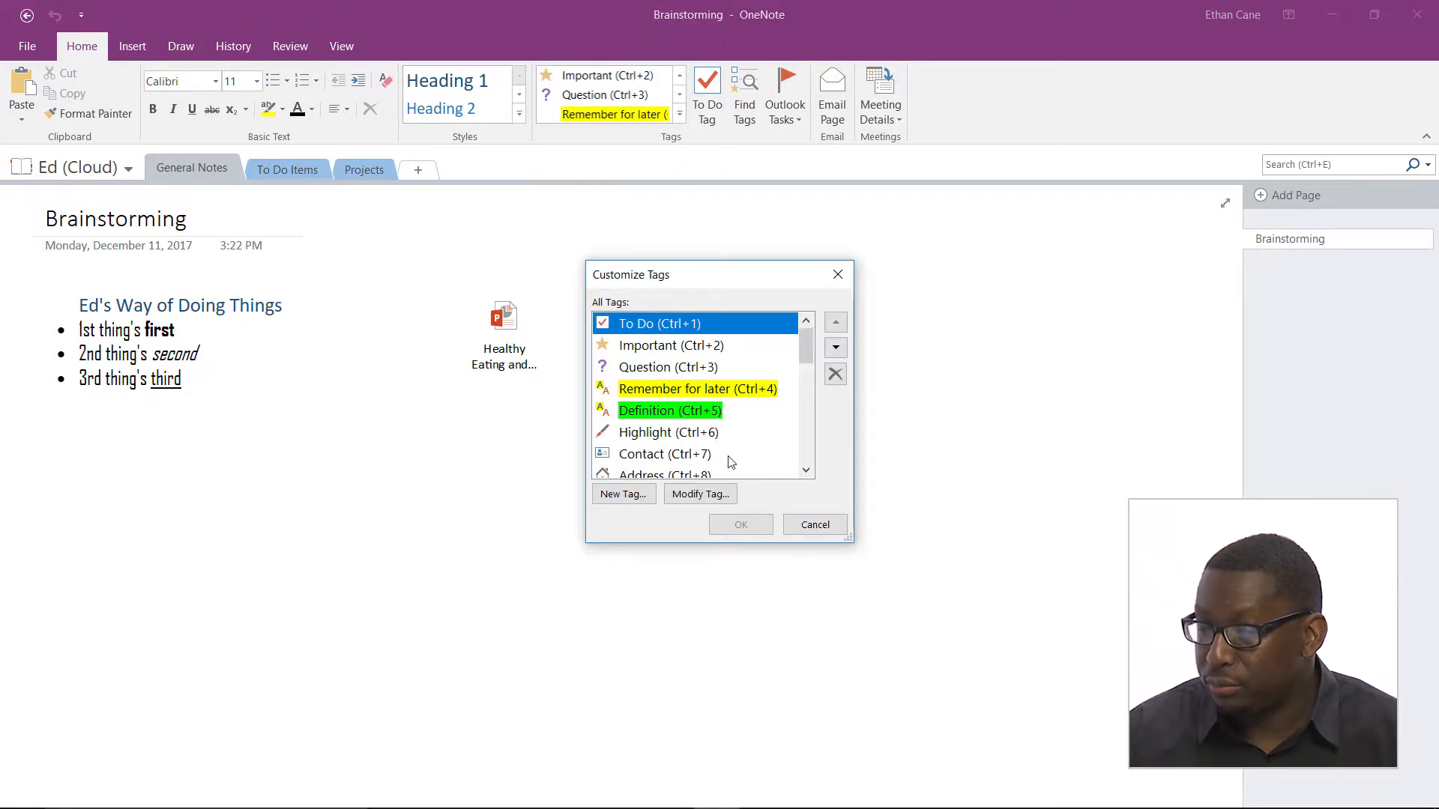
{"action": "left_click", "coordinate": [632, 499]}
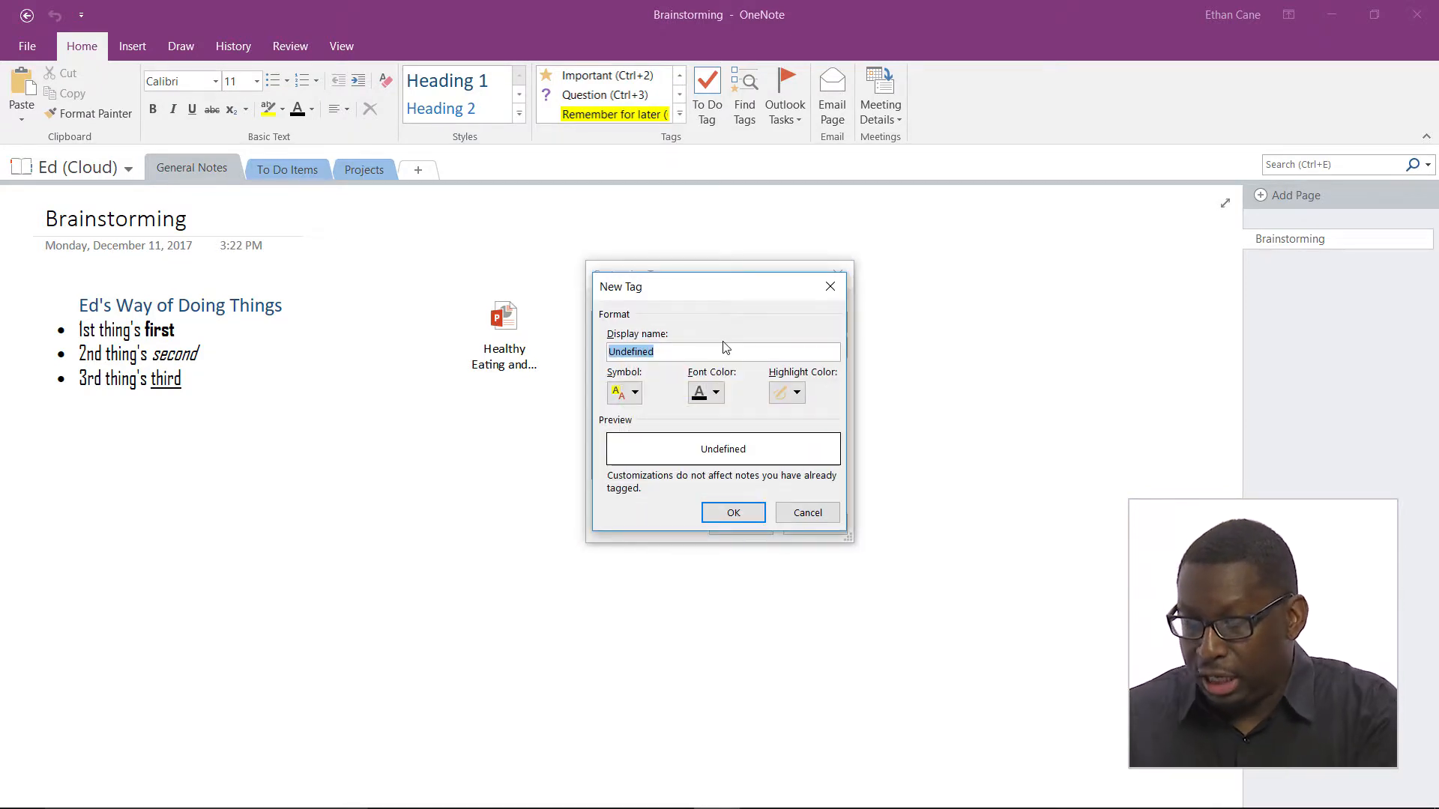
{"action": "type", "text": "Files"}
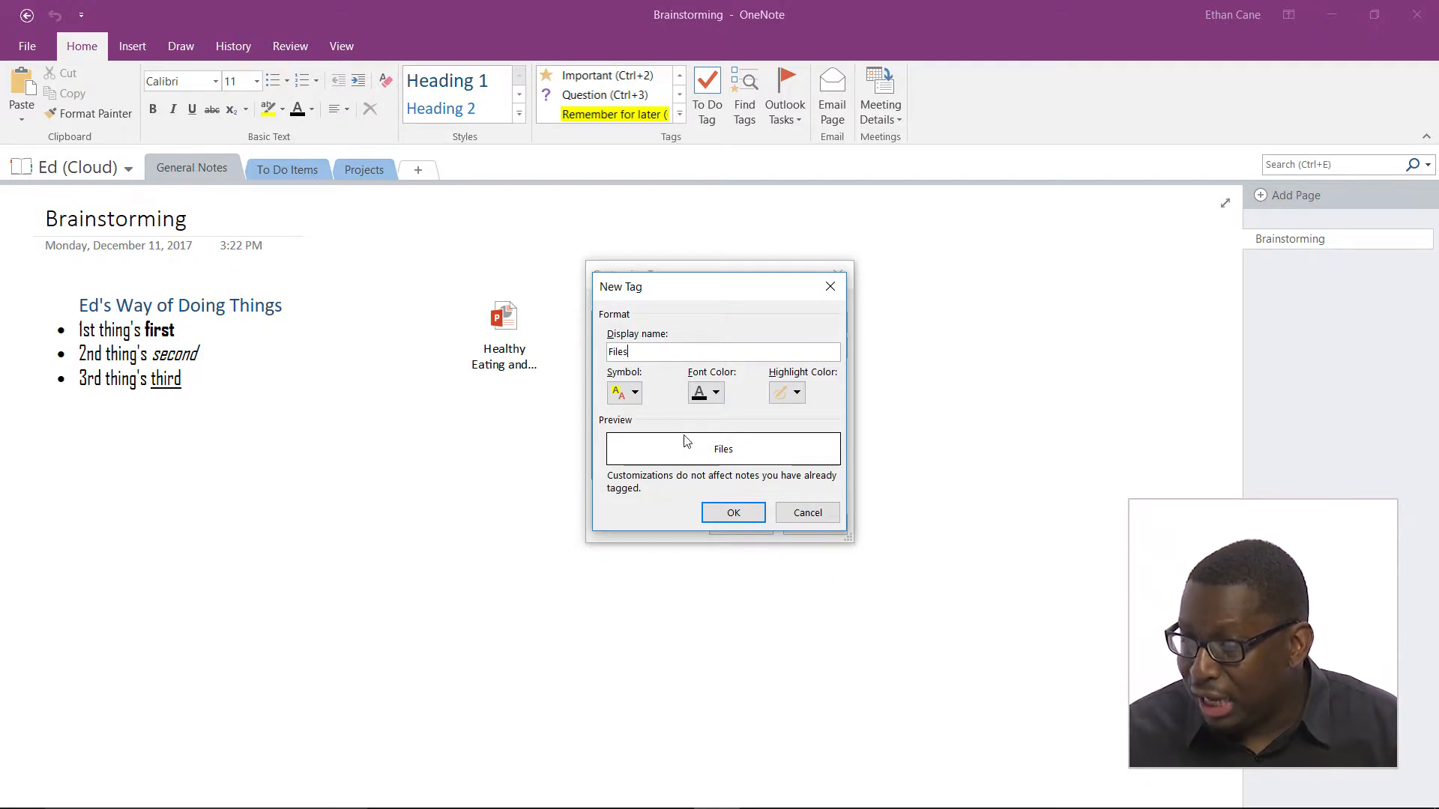
{"action": "left_click", "coordinate": [634, 400]}
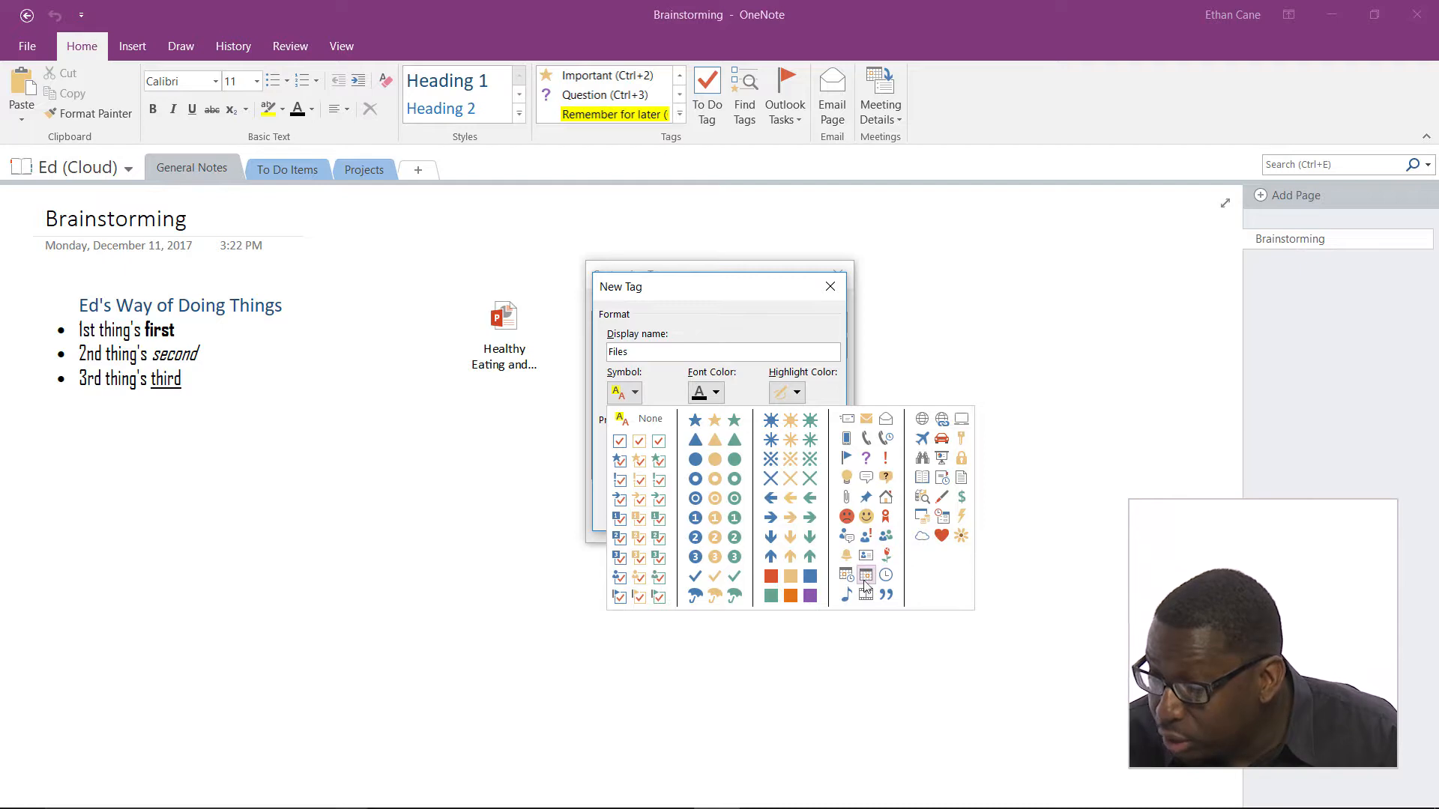
{"action": "left_click", "coordinate": [846, 498]}
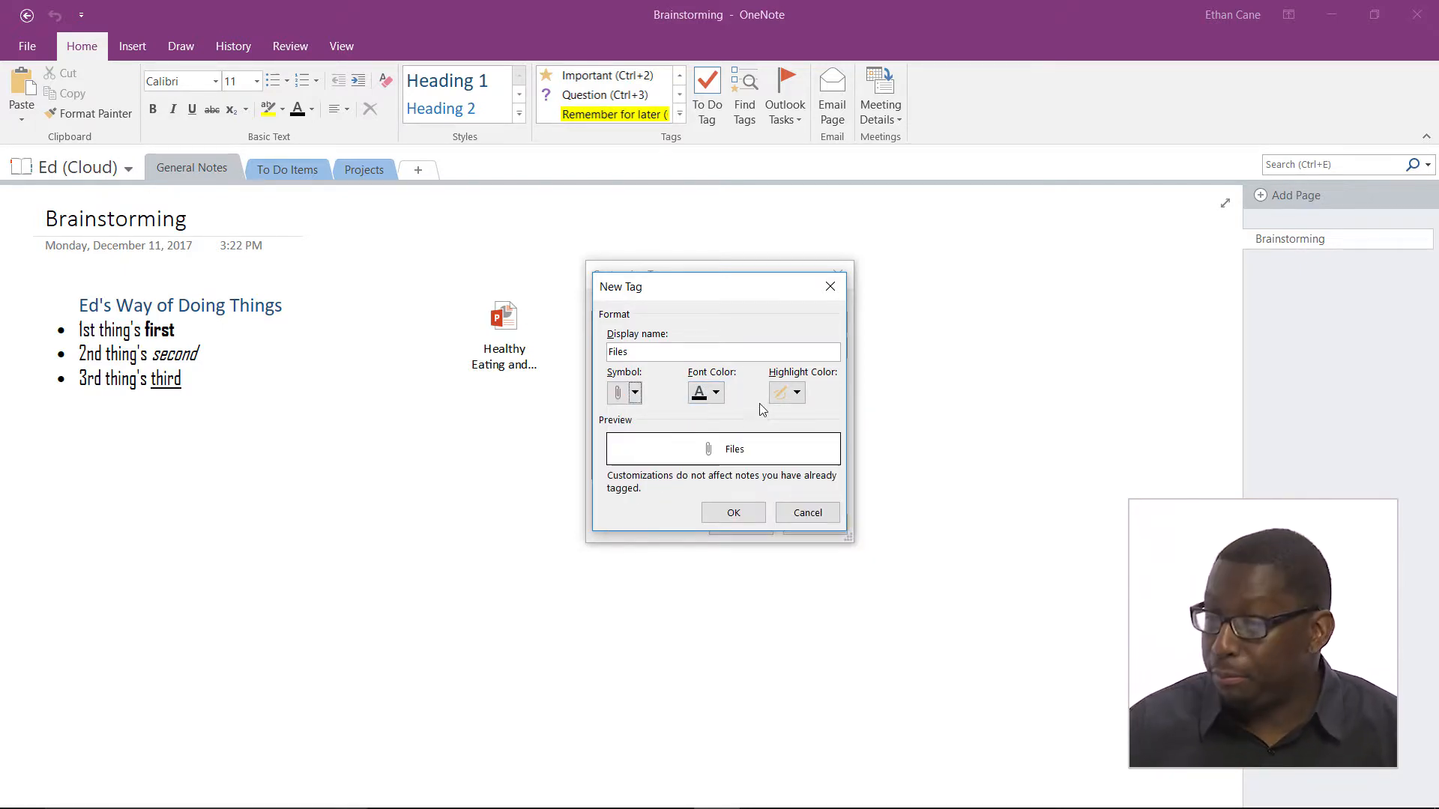
{"action": "left_click", "coordinate": [736, 512]}
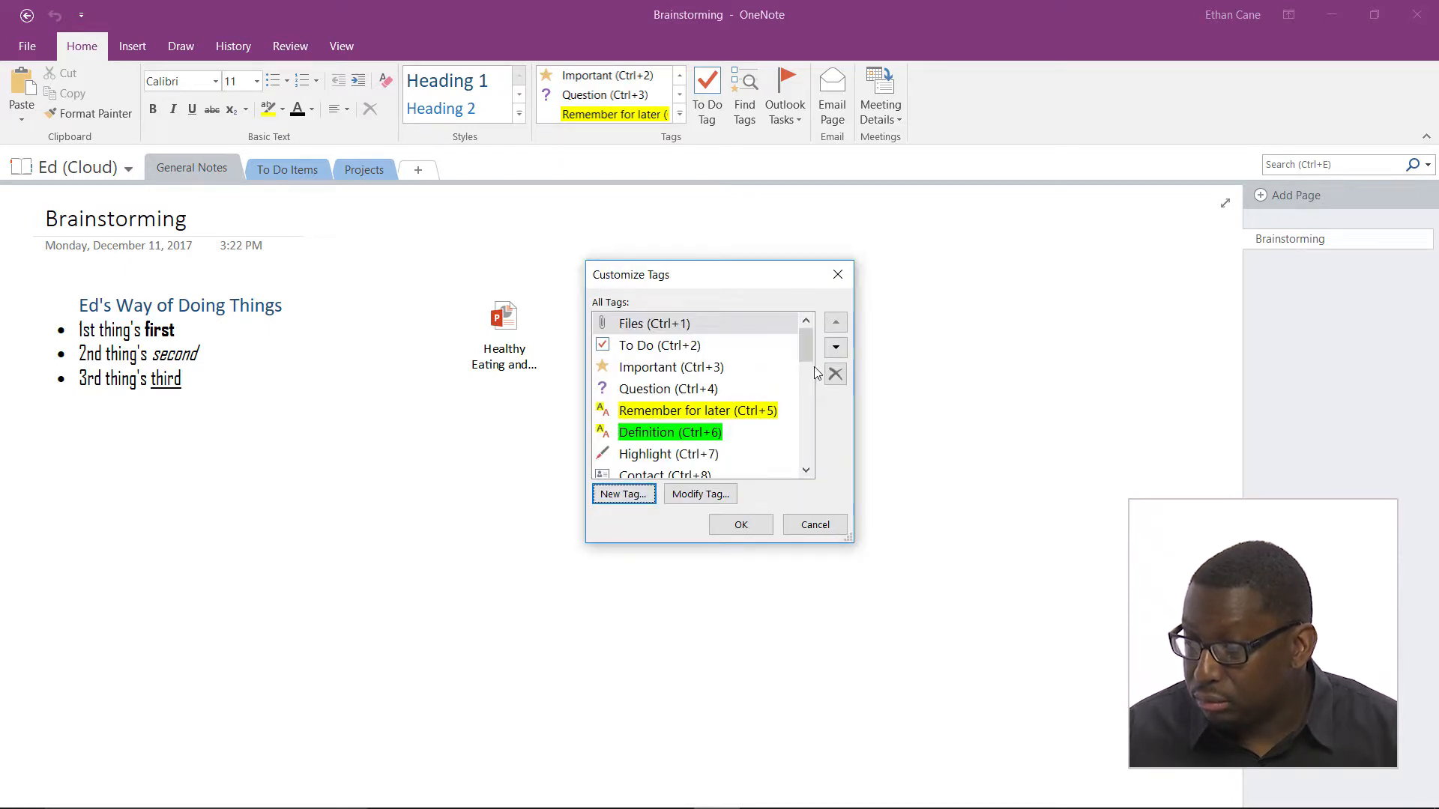
Save the customized tag list with the new Files tag first in the list
{"action": "mouse_move", "coordinate": [801, 361]}
{"action": "left_mouse_down"}
{"action": "mouse_move", "coordinate": [812, 465]}
{"action": "mouse_move", "coordinate": [808, 341]}
{"action": "left_mouse_up"}
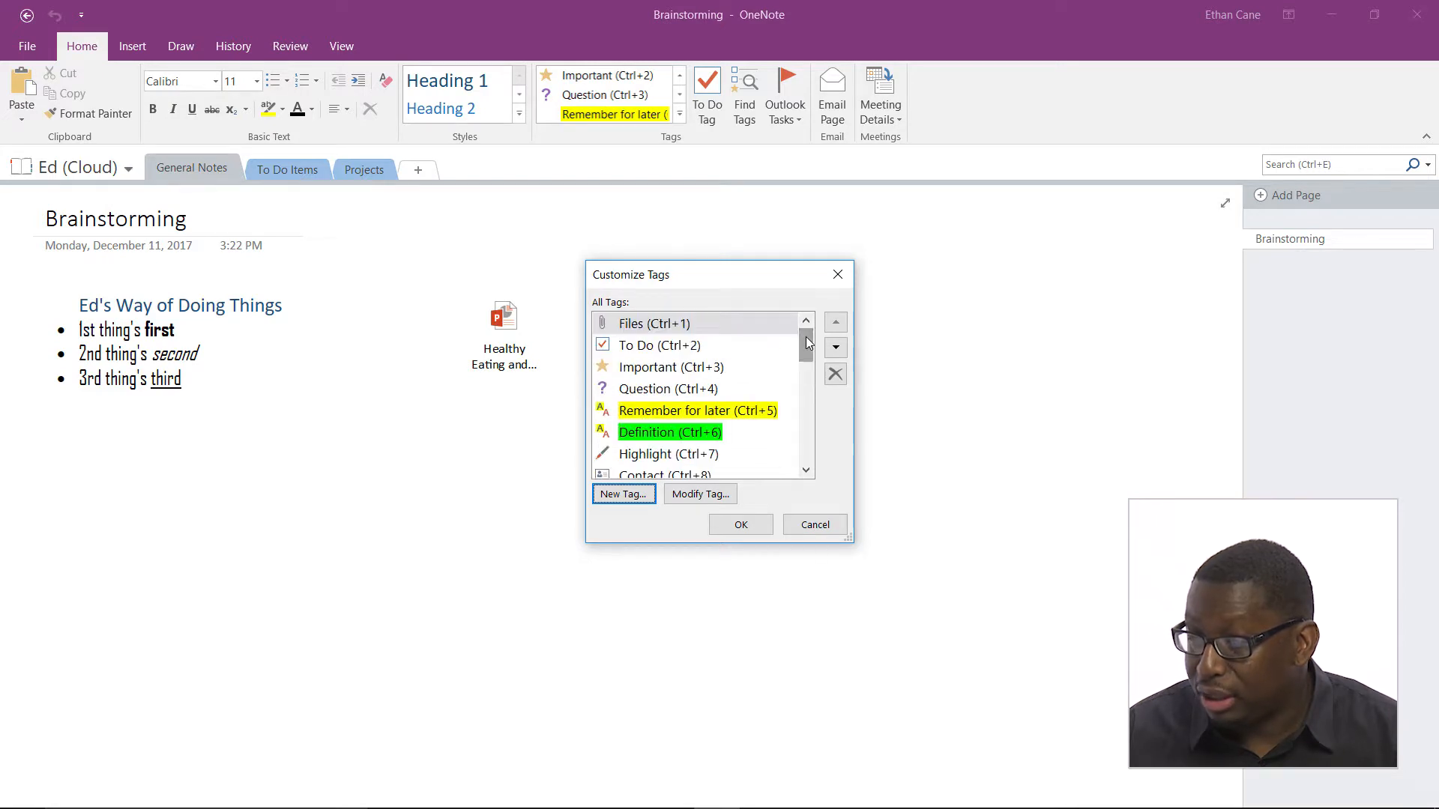
{"action": "left_click", "coordinate": [637, 330]}
{"action": "left_click", "coordinate": [736, 525]}
Apply the Files tag beside the Healthy Eating presentation attachment and move the attachment onto the tagged line
{"action": "left_click", "coordinate": [536, 326]}
{"action": "left_click", "coordinate": [552, 313]}
{"action": "left_click", "coordinate": [680, 117]}
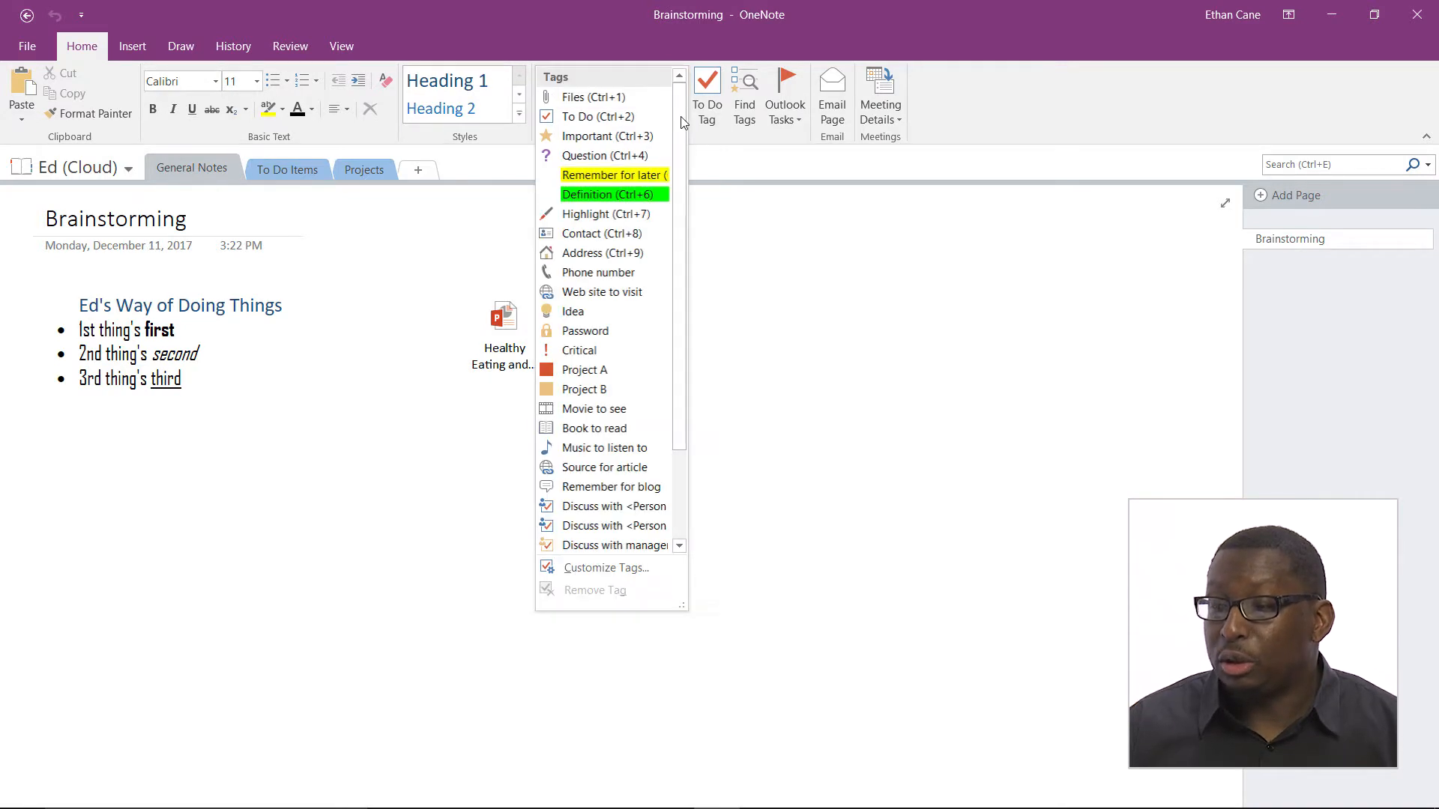
{"action": "left_click", "coordinate": [623, 97]}
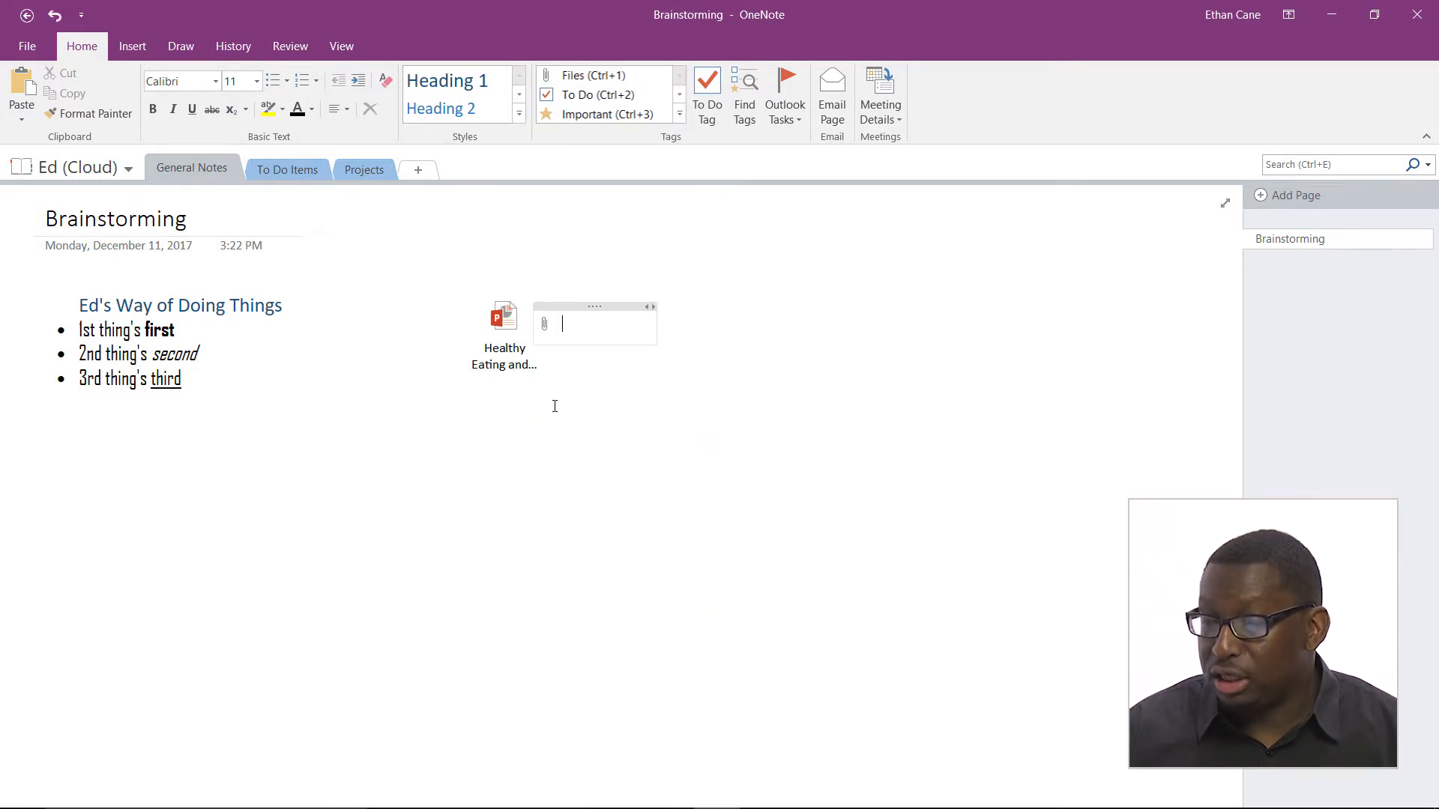
{"action": "left_click_drag", "start_coordinate": [502, 347], "coordinate": [569, 349]}
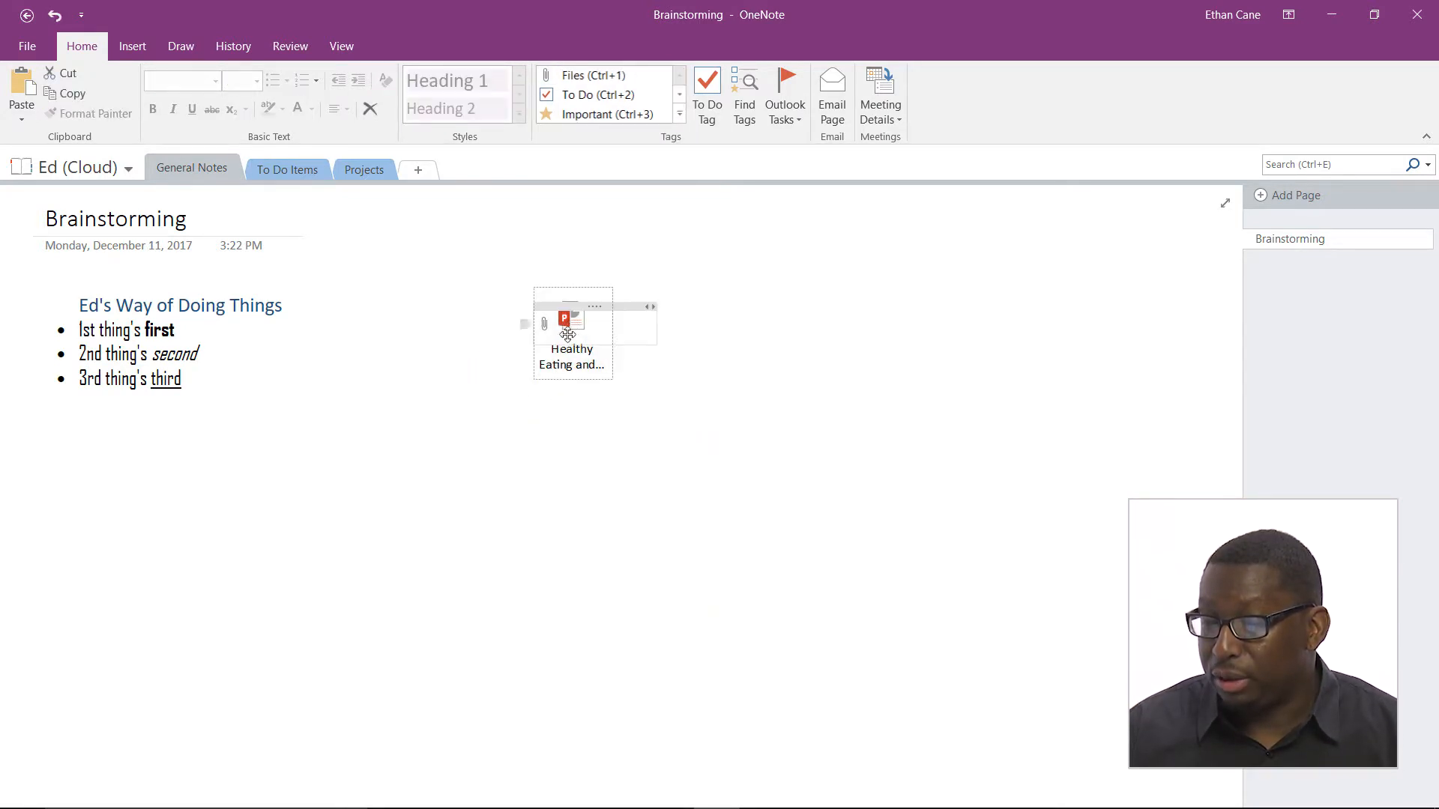
{"action": "left_click", "coordinate": [541, 438]}
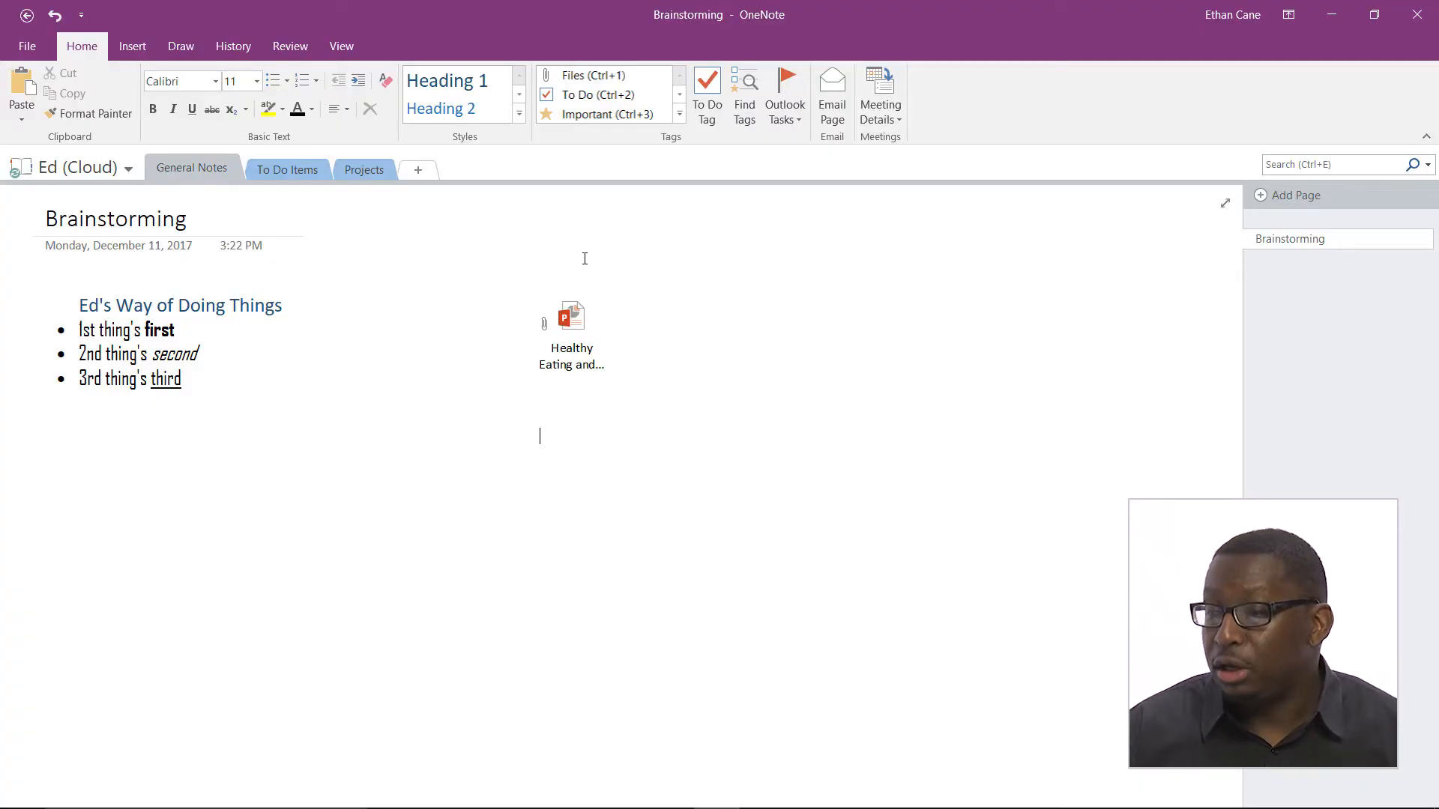
Find the notebook's tagged notes and examine the summary grouped by tag name along with the available search scopes
{"action": "left_click", "coordinate": [750, 98]}
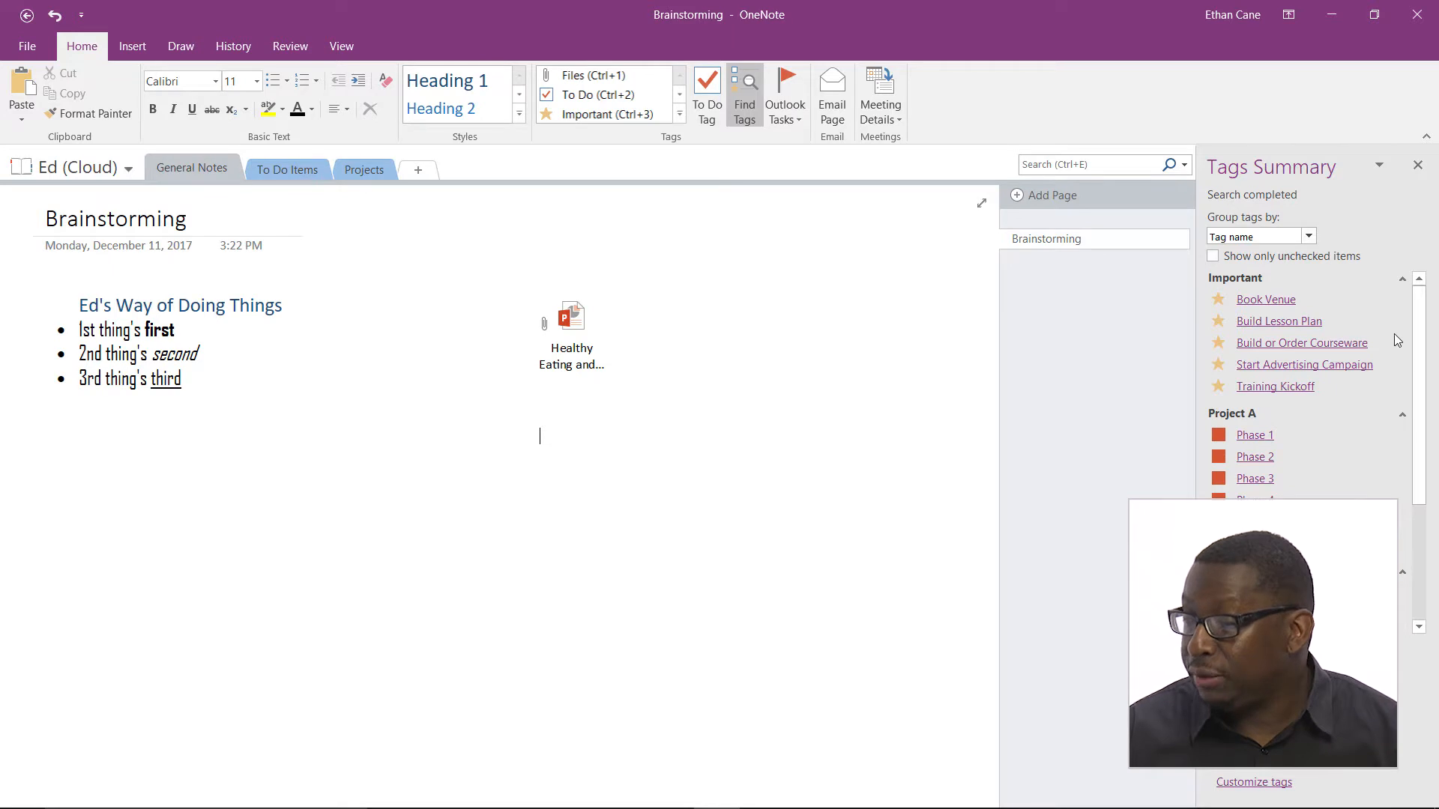
{"action": "left_click_drag", "start_coordinate": [1427, 321], "coordinate": [1429, 437]}
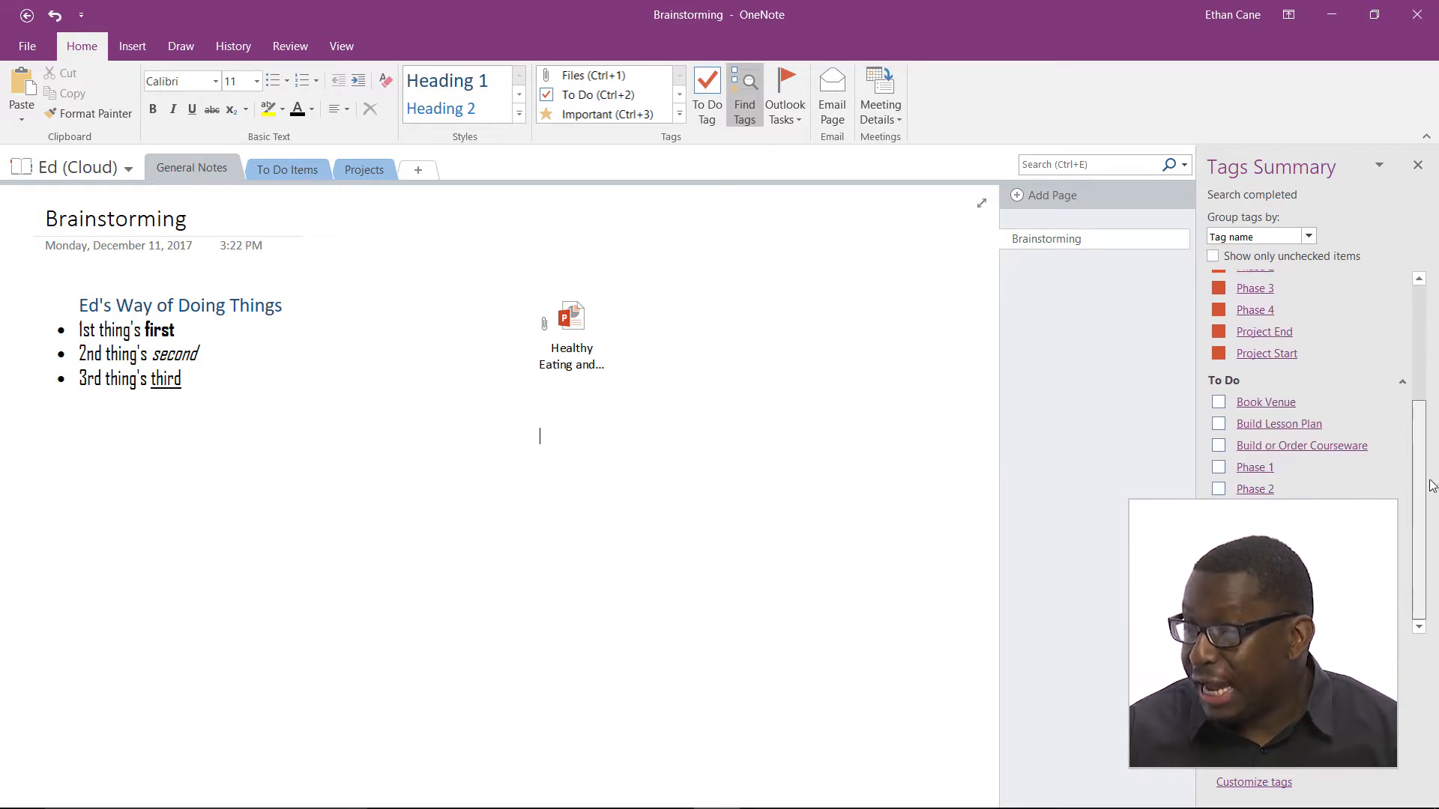
{"action": "left_click_drag", "start_coordinate": [1429, 511], "coordinate": [1427, 317]}
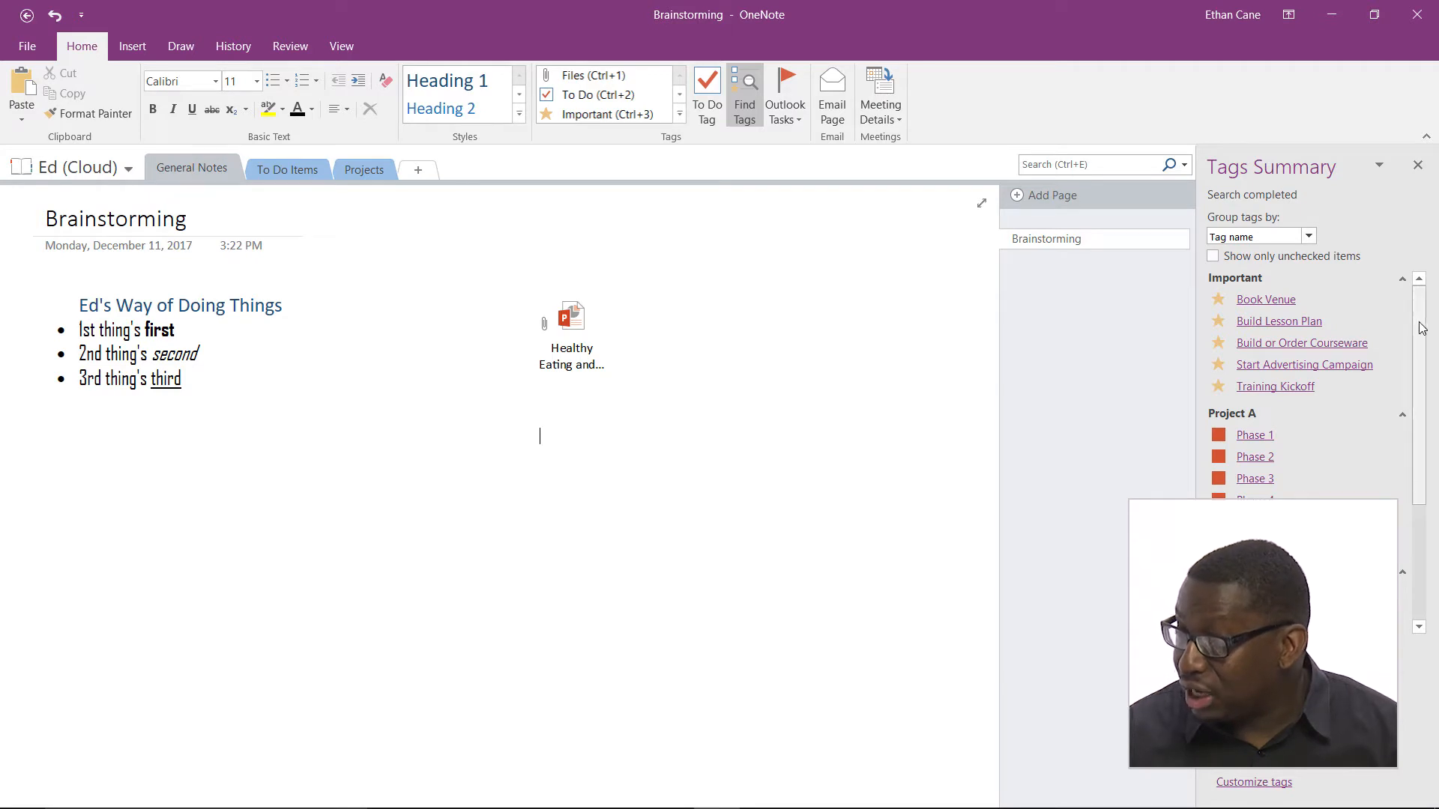
{"action": "left_click_drag", "start_coordinate": [1414, 324], "coordinate": [1424, 447]}
{"action": "scroll", "coordinate": [1432, 345], "scroll_direction": "up", "scroll_amount": 3}
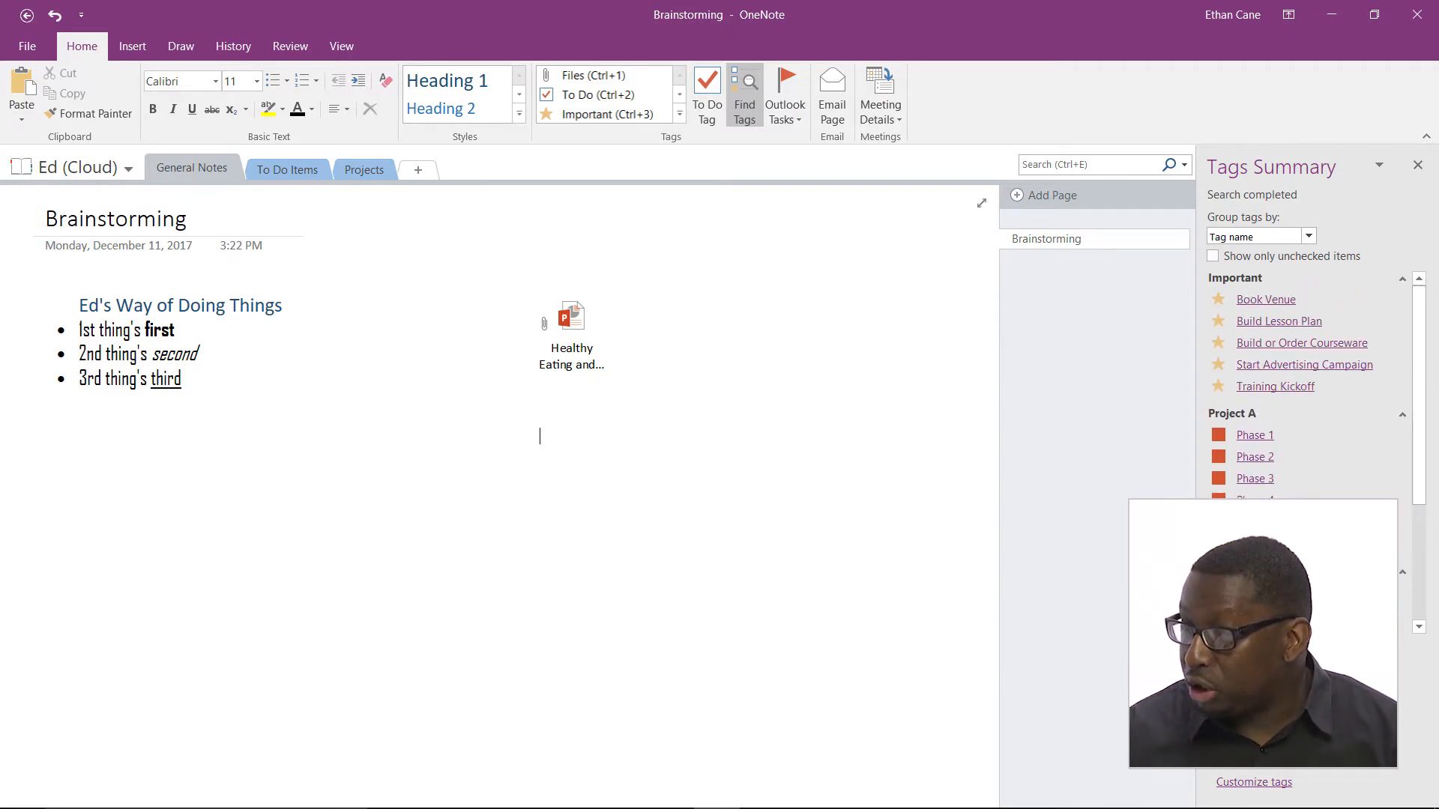
{"action": "left_click", "coordinate": [1308, 667]}
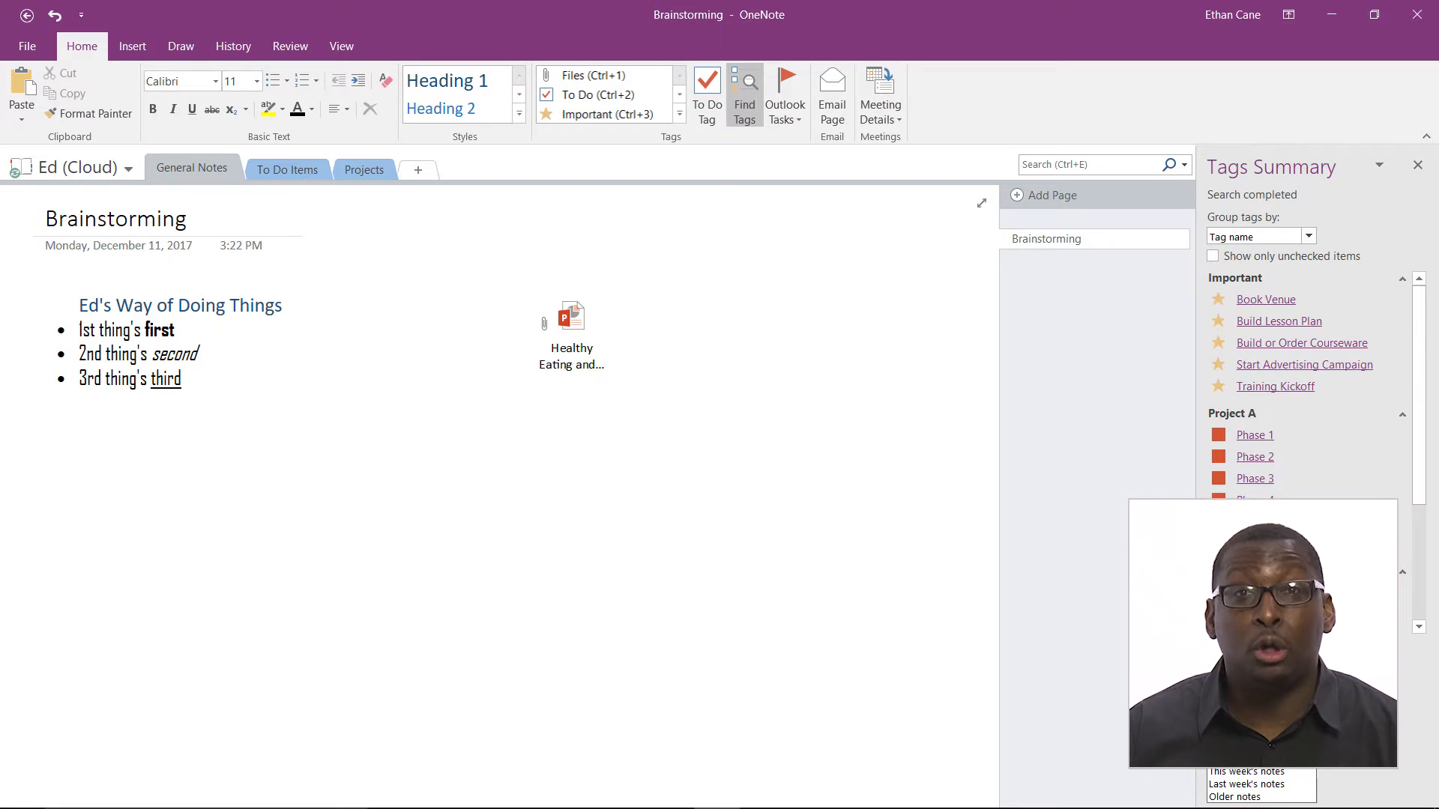
{"action": "left_click", "coordinate": [1308, 666]}
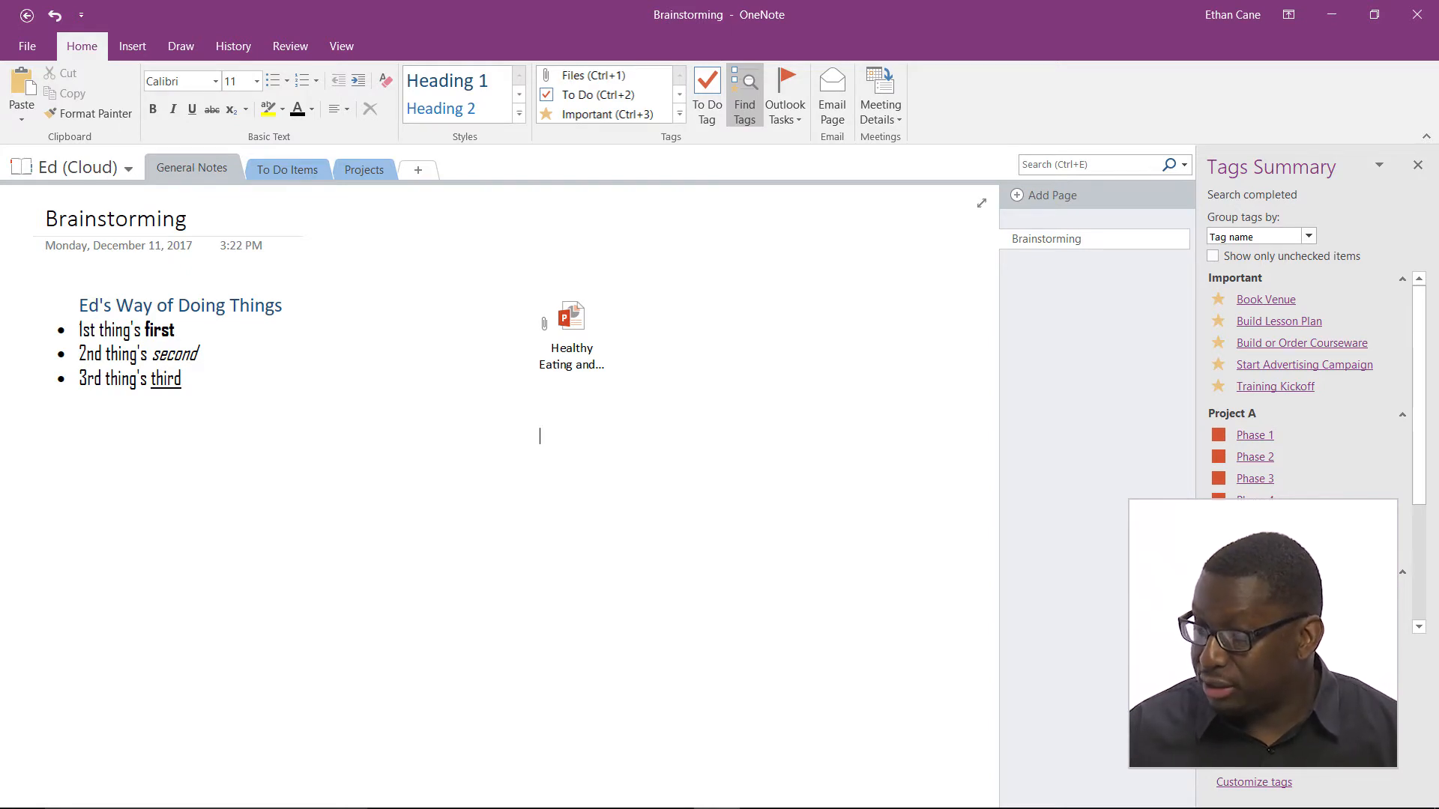
Create a summary page of all tagged notes and go from its To Do entry for Book Venue to the original note
{"action": "left_click", "coordinate": [1268, 752]}
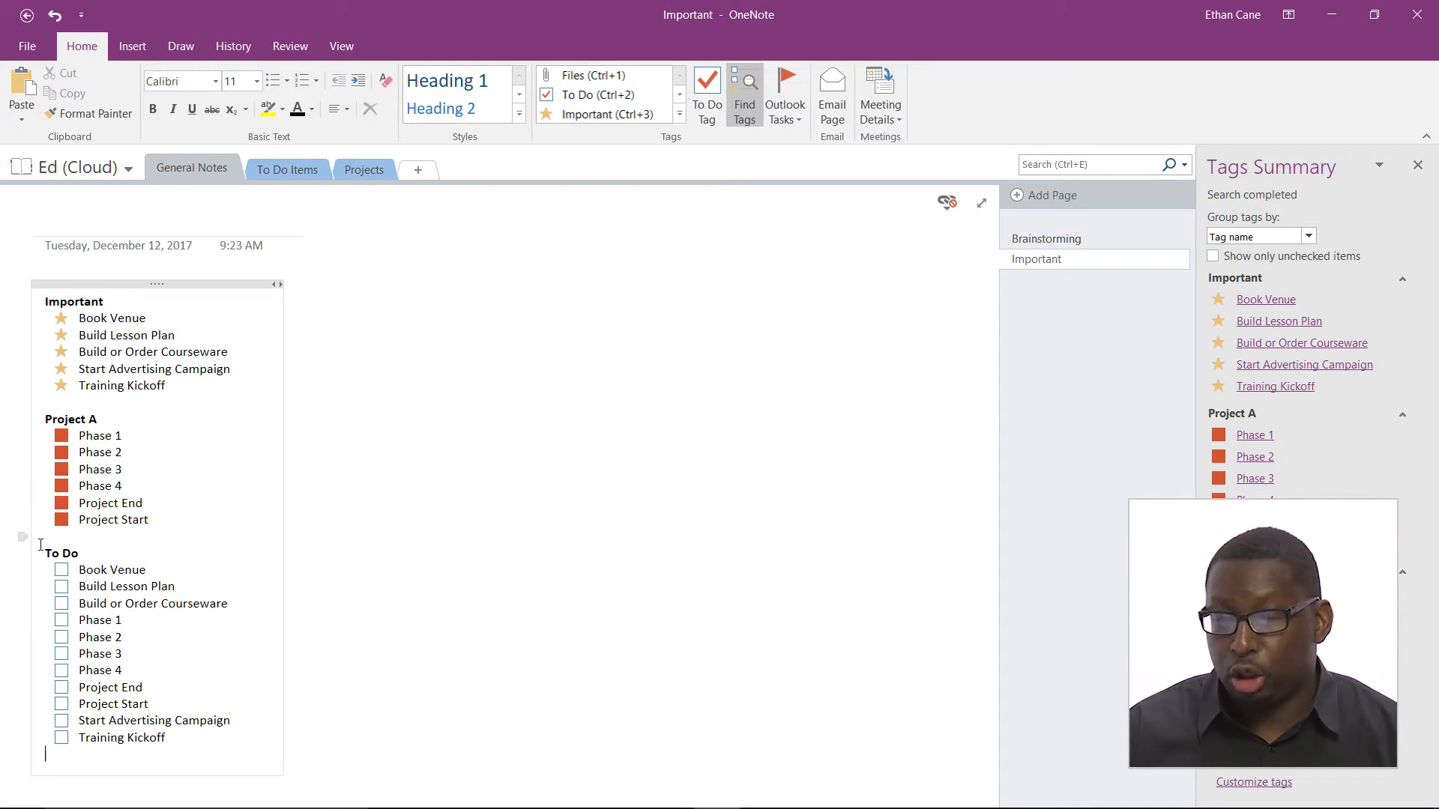
{"action": "left_click", "coordinate": [42, 569]}
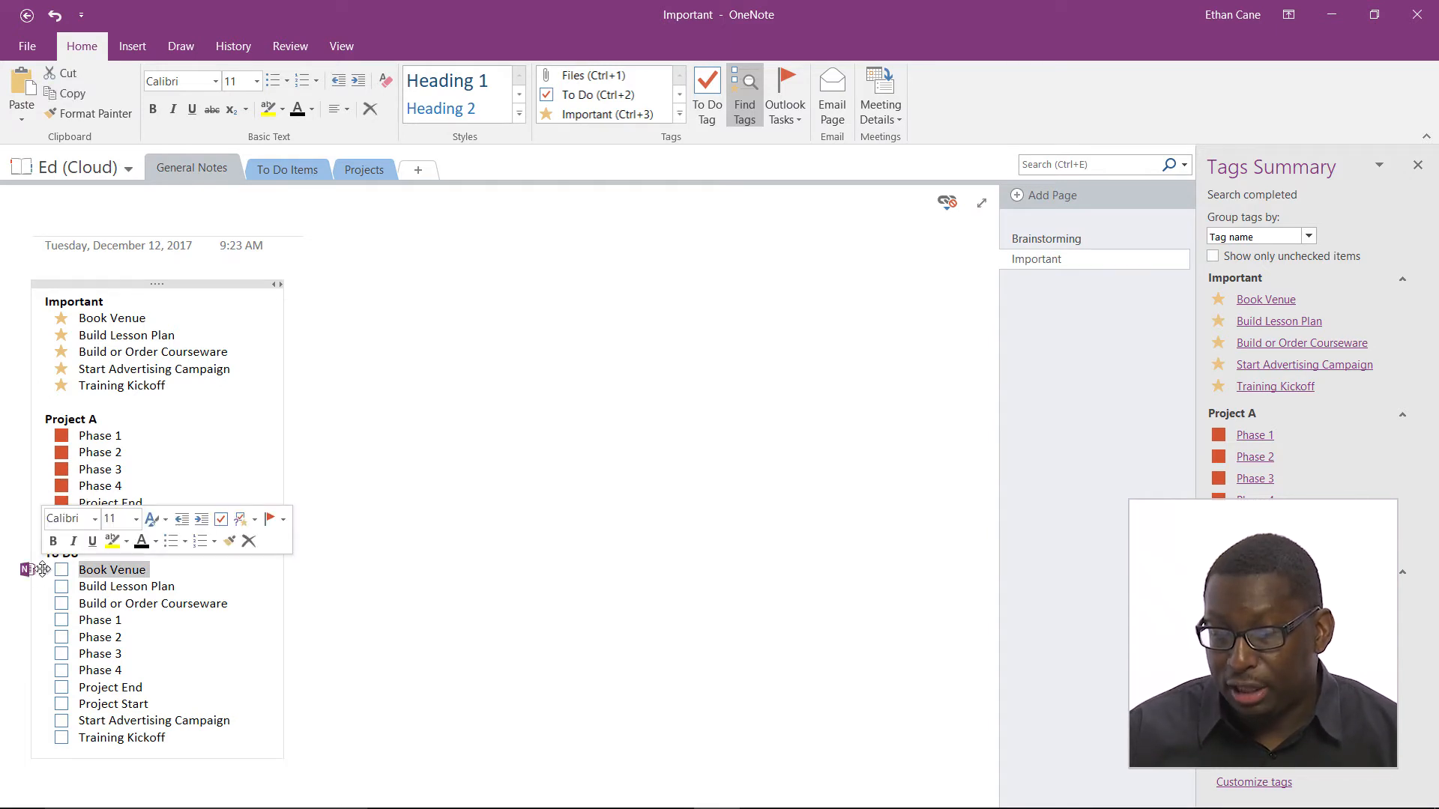
{"action": "left_click", "coordinate": [27, 572]}
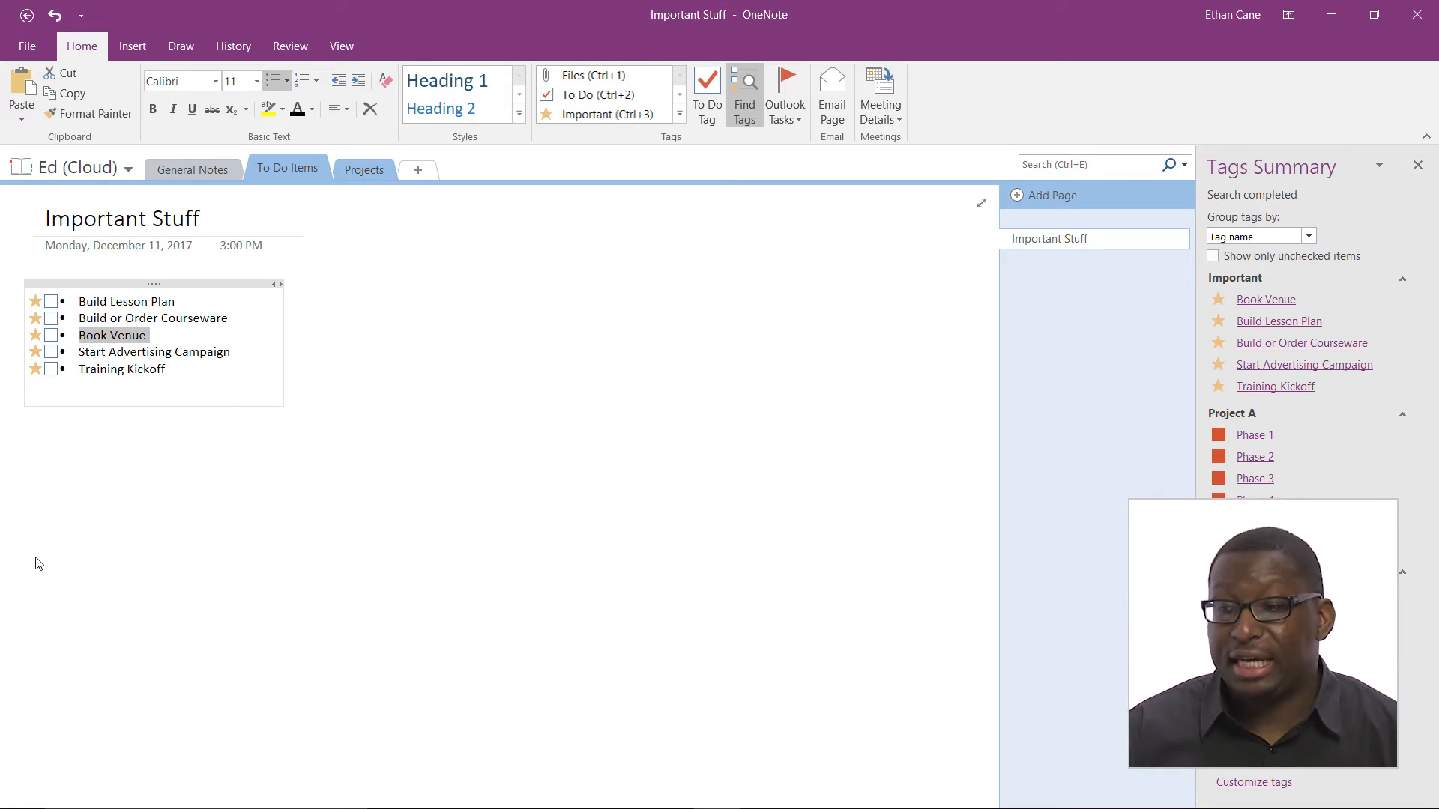
On the Important Stuff page, mark Build Lesson Plan, Build or Order Courseware and Book Venue as completed
{"action": "left_click", "coordinate": [51, 302]}
{"action": "left_click", "coordinate": [51, 319]}
{"action": "left_click", "coordinate": [51, 335]}
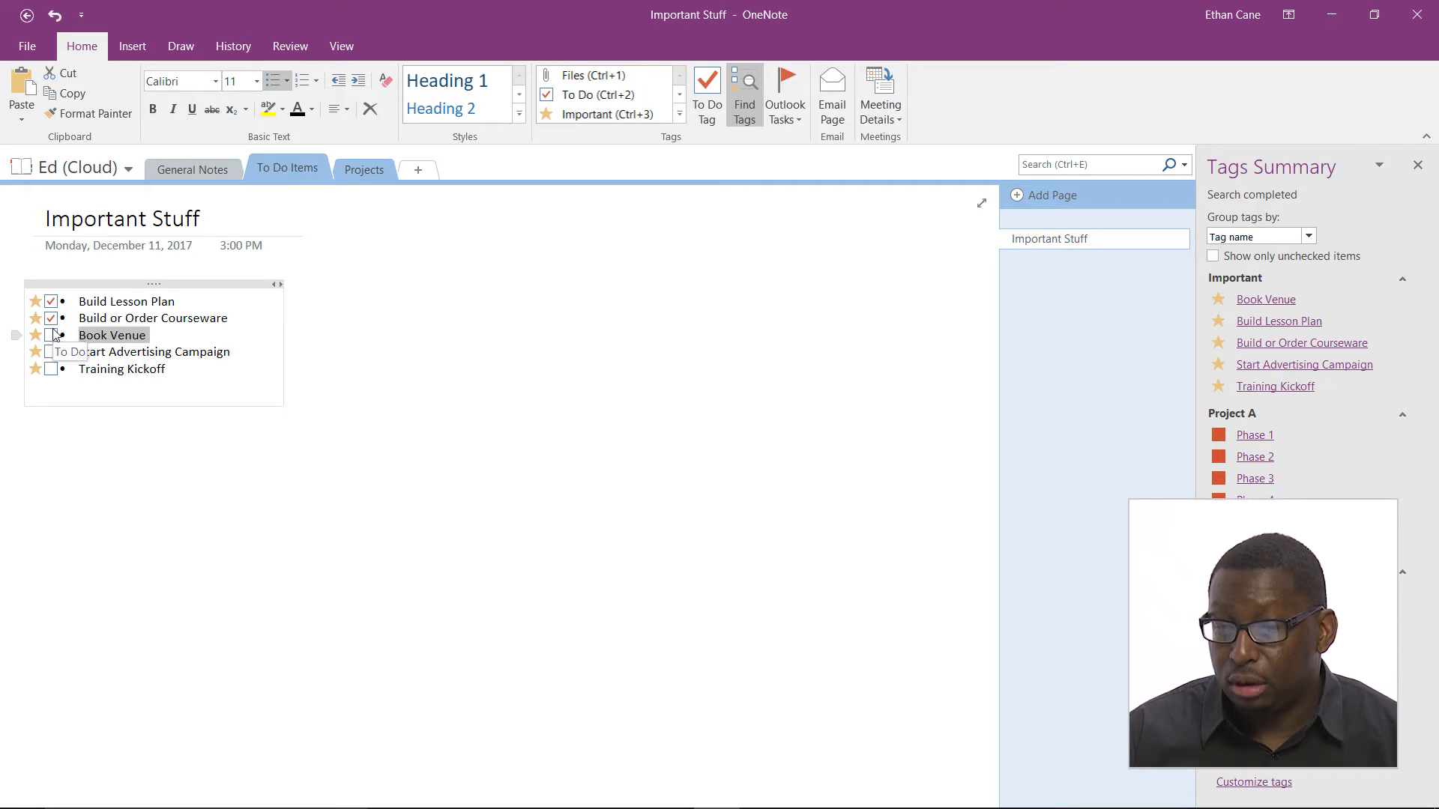
In the Projects section, mark the Project Start, Phase 1 and Phase 2 items as completed
{"action": "left_click", "coordinate": [364, 170]}
{"action": "left_click", "coordinate": [283, 323]}
{"action": "left_click", "coordinate": [283, 339]}
{"action": "left_click", "coordinate": [283, 356]}
Return to the Important page in General Notes, review the refreshed tag results and create an updated summary page
{"action": "left_click", "coordinate": [225, 170]}
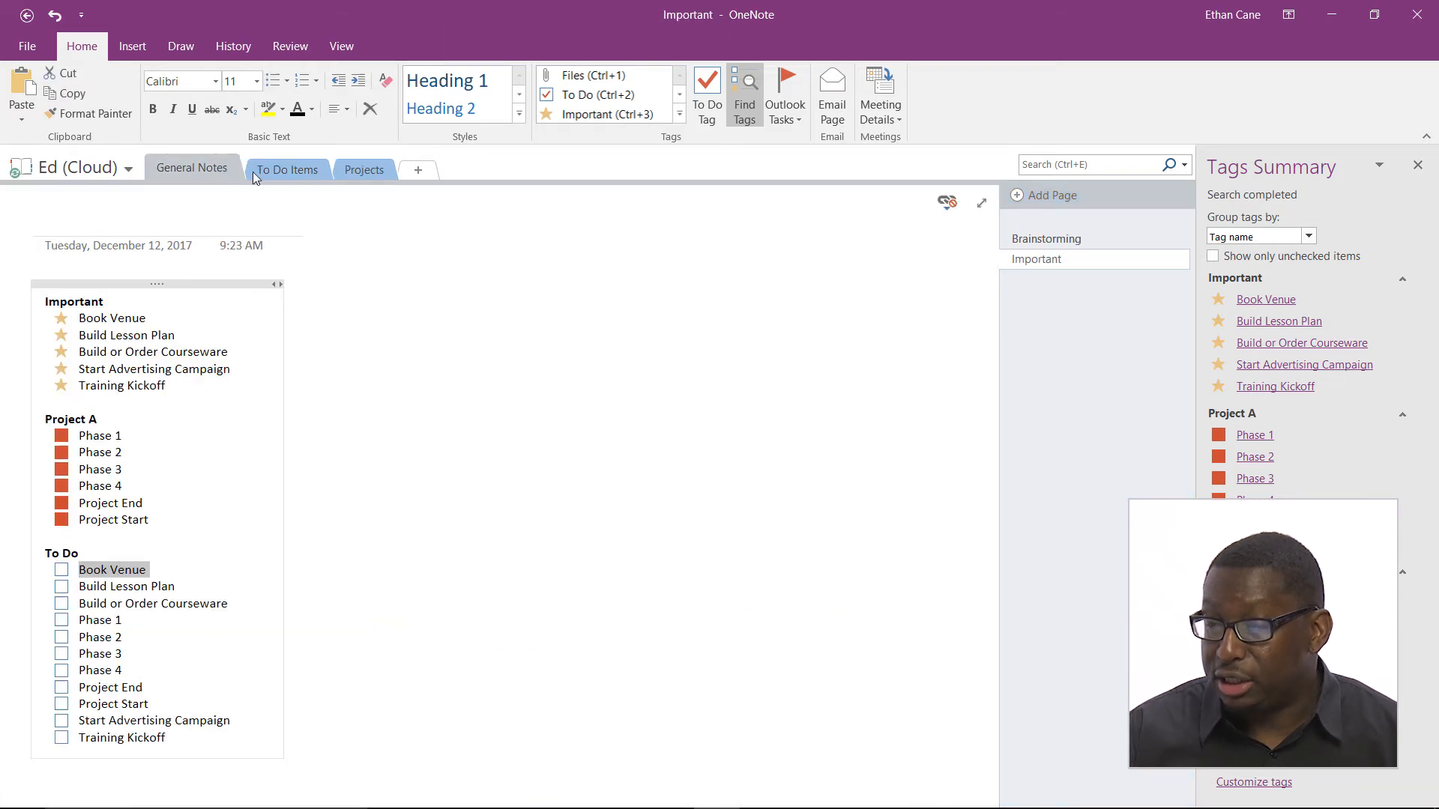
{"action": "left_click", "coordinate": [1056, 264]}
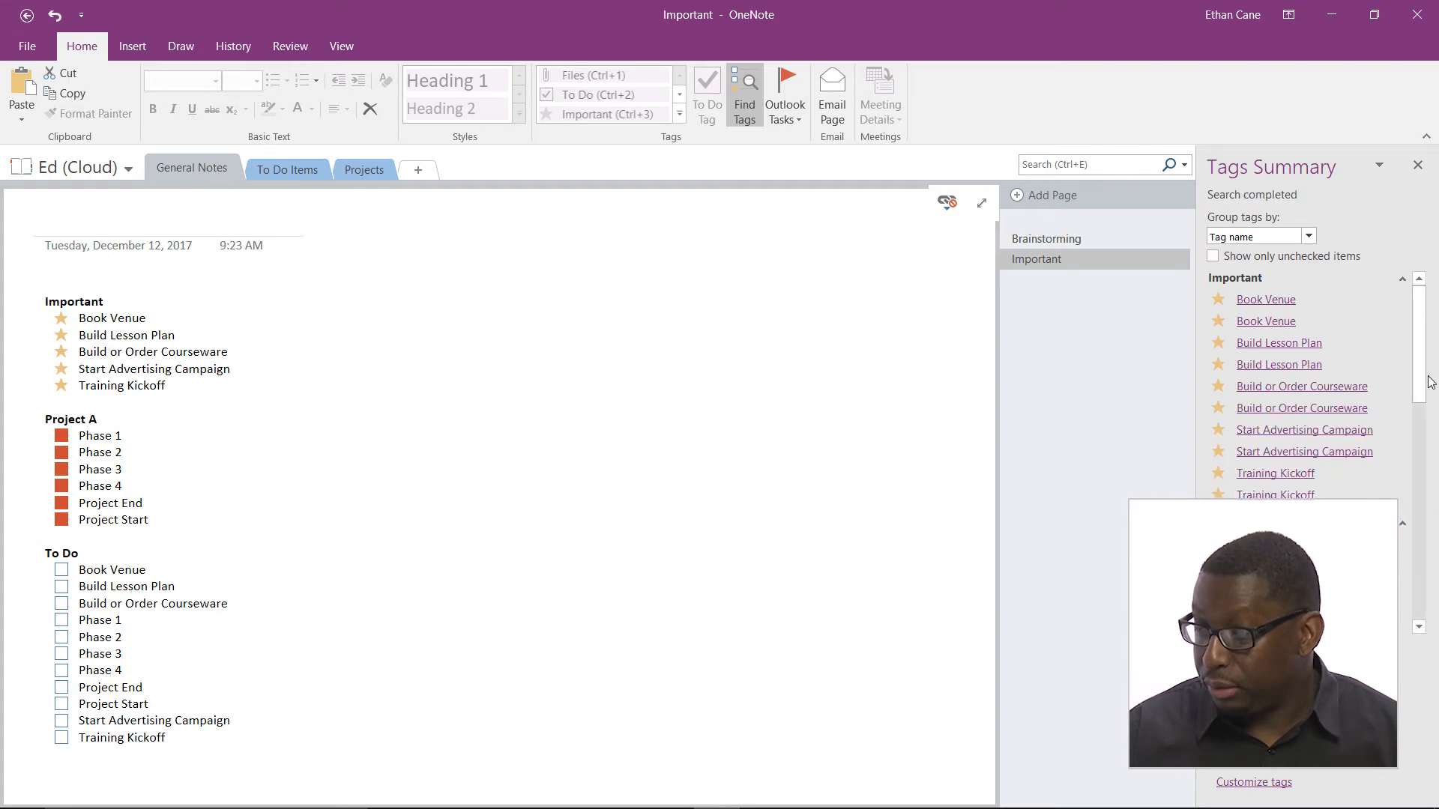
{"action": "left_click_drag", "start_coordinate": [1425, 375], "coordinate": [1422, 544]}
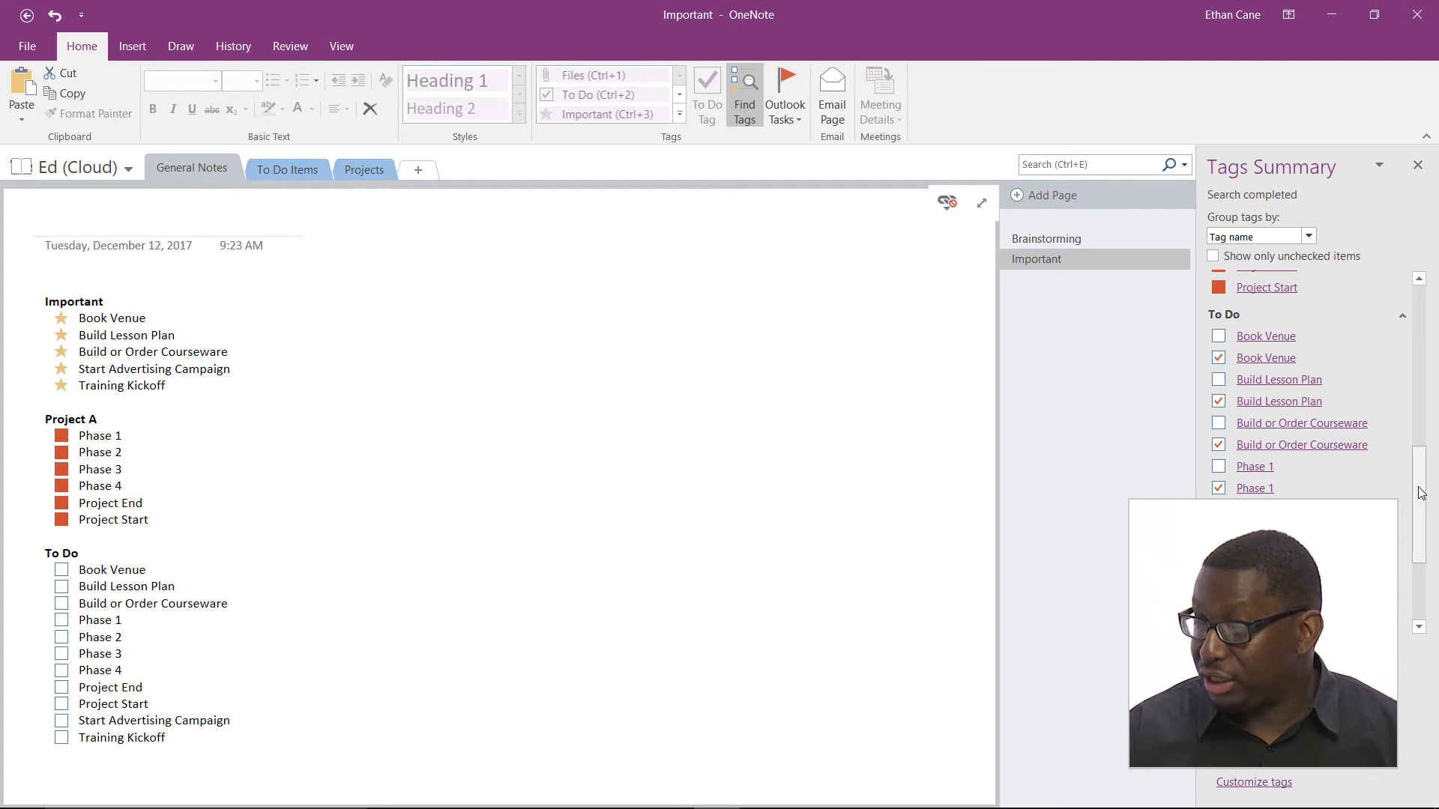
{"action": "left_click_drag", "start_coordinate": [1417, 493], "coordinate": [1416, 536]}
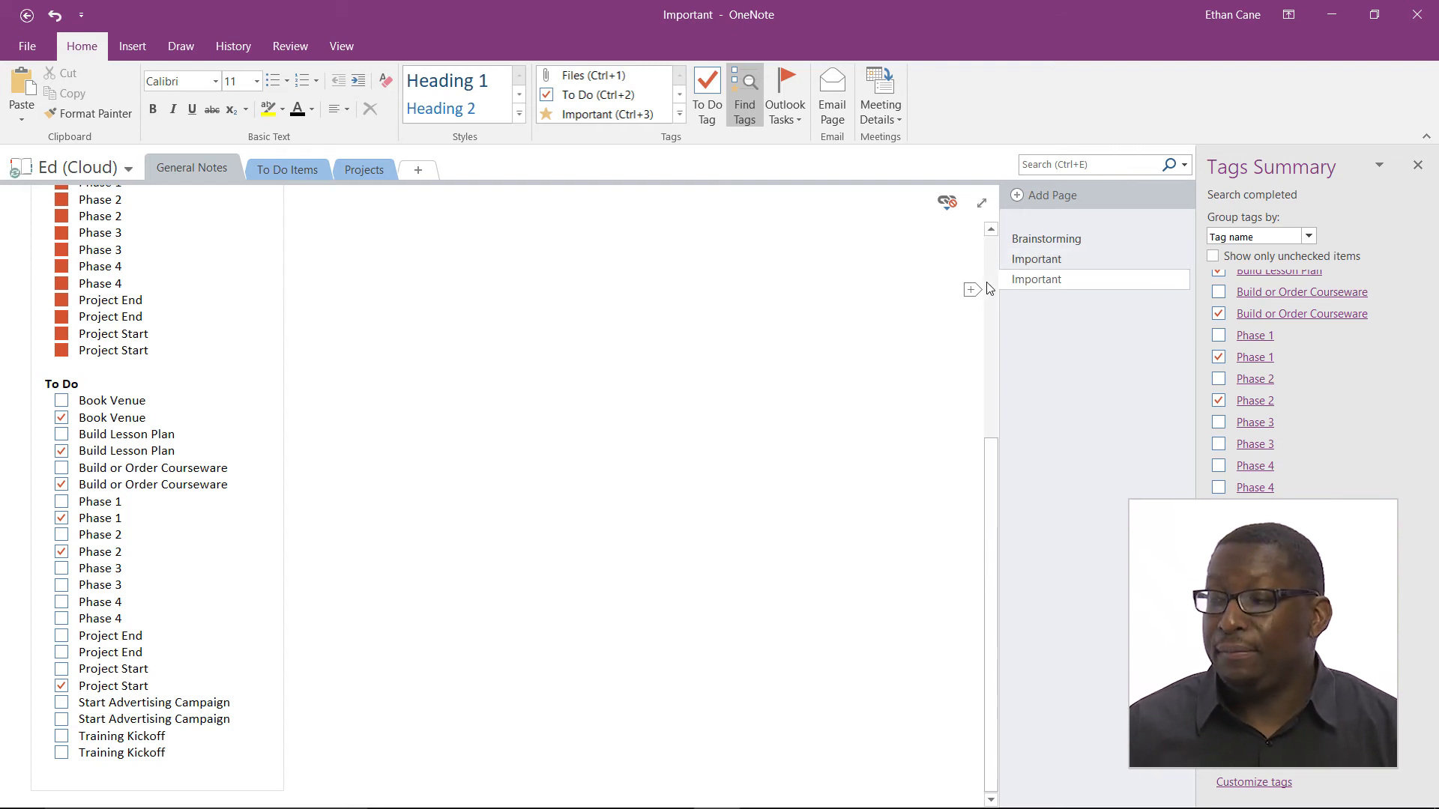
Delete the older Important summary page from the General Notes section, keeping the newer one
{"action": "right_click", "coordinate": [1032, 265]}
{"action": "left_click", "coordinate": [1074, 301]}
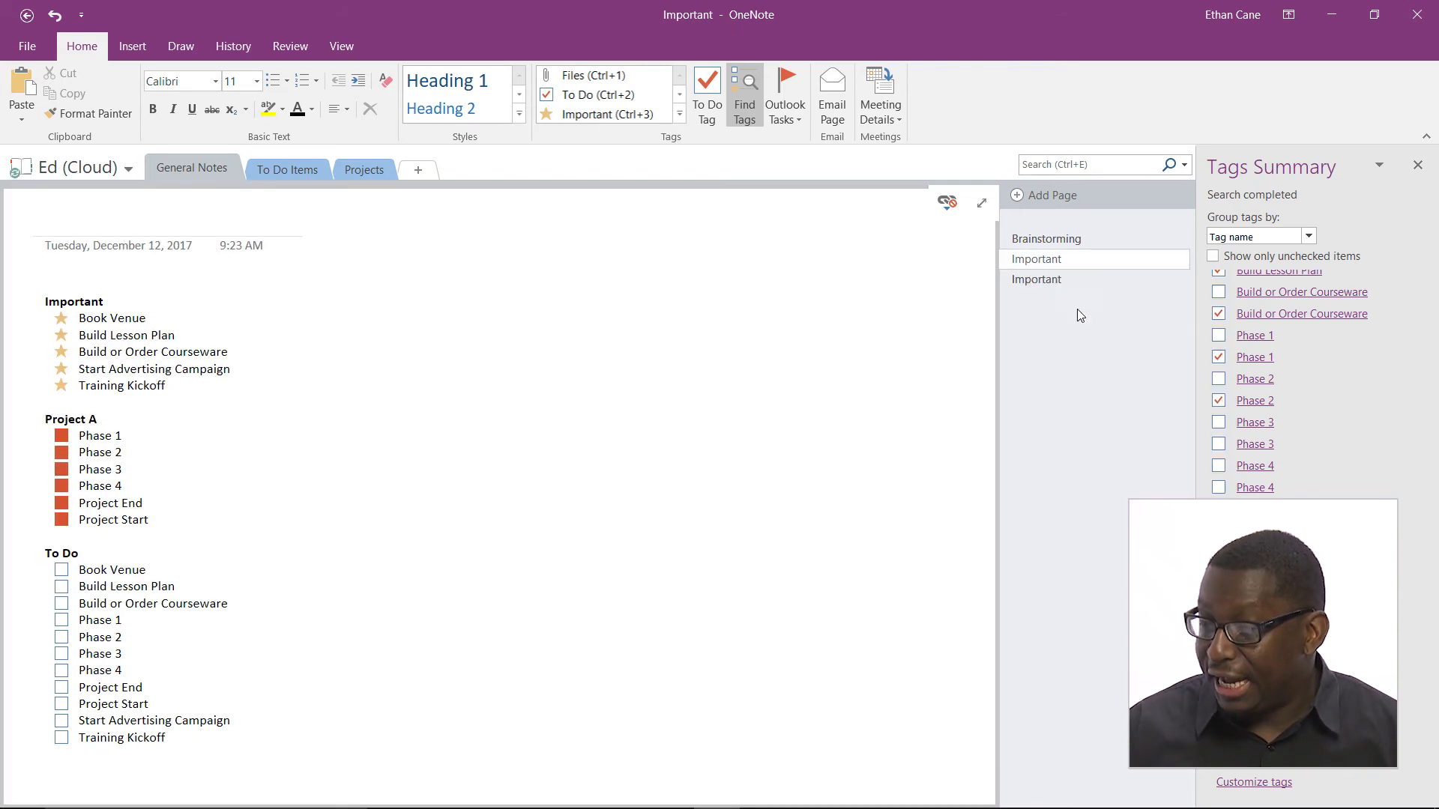
{"action": "right_click", "coordinate": [1035, 267]}
{"action": "left_click", "coordinate": [1072, 301]}
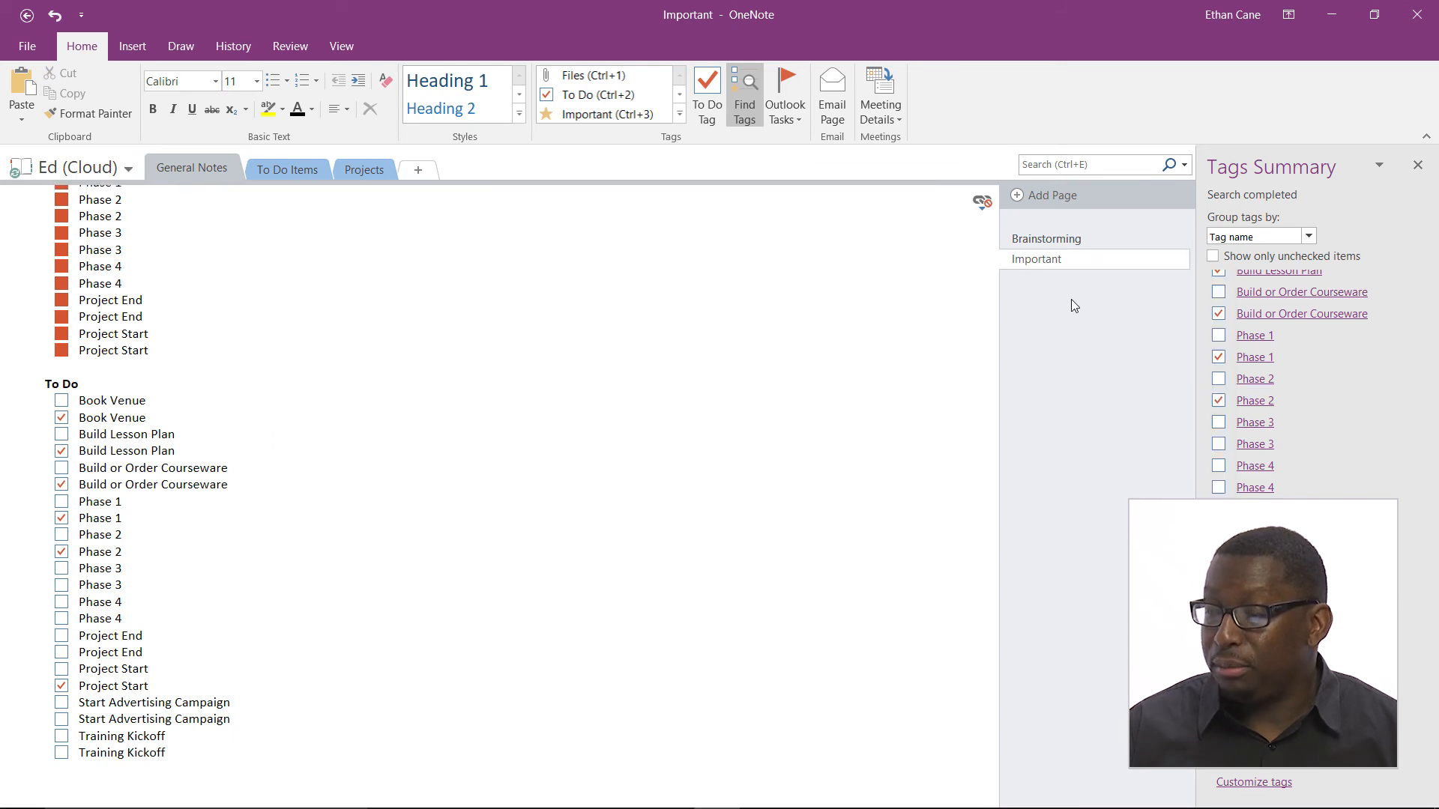